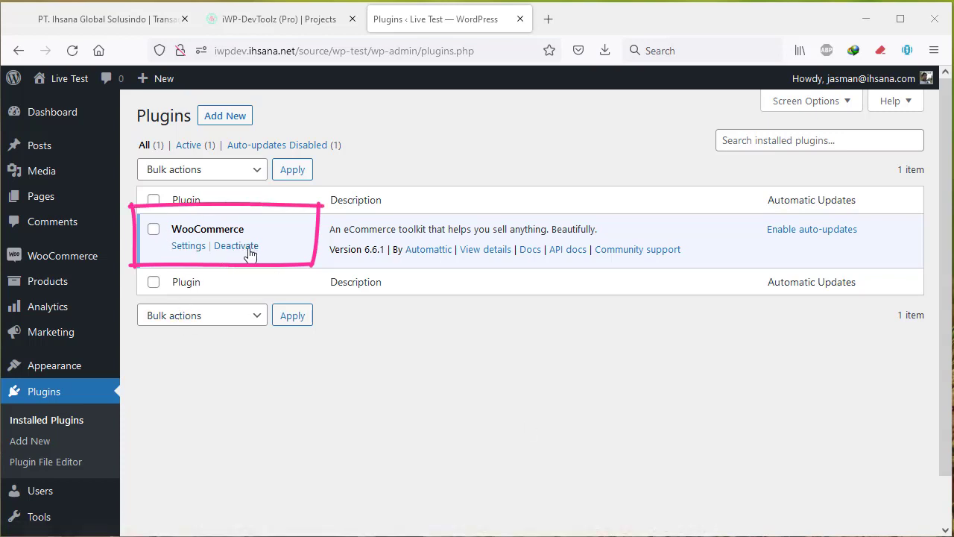
Confirm WooCommerce 6.6.1 is the only installed plugin, then go to iWP-DevToolz (Pro) projects.
click(287, 20)
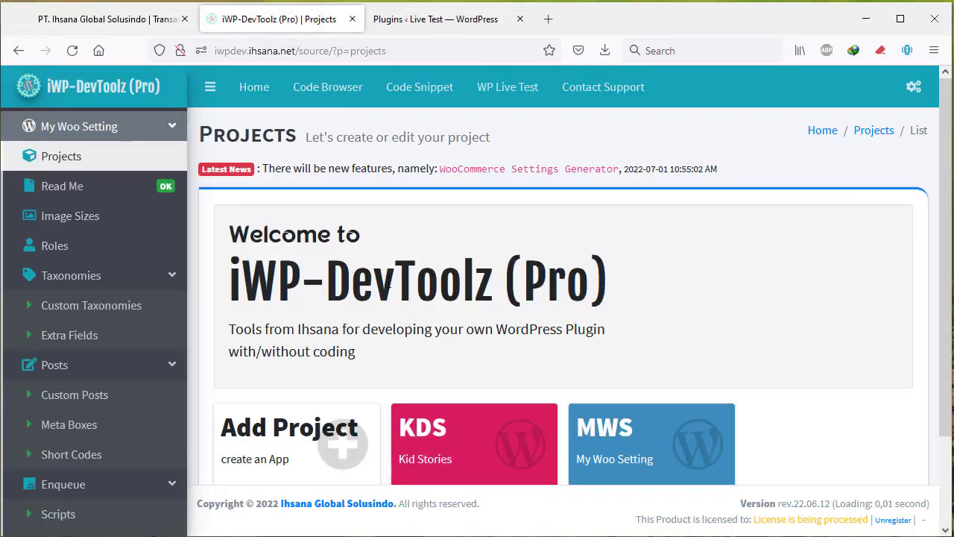
Open the empty Third Party APIs > WooCommerce Settings generator and begin a new settings section.
scroll(301, 346, down, 3)
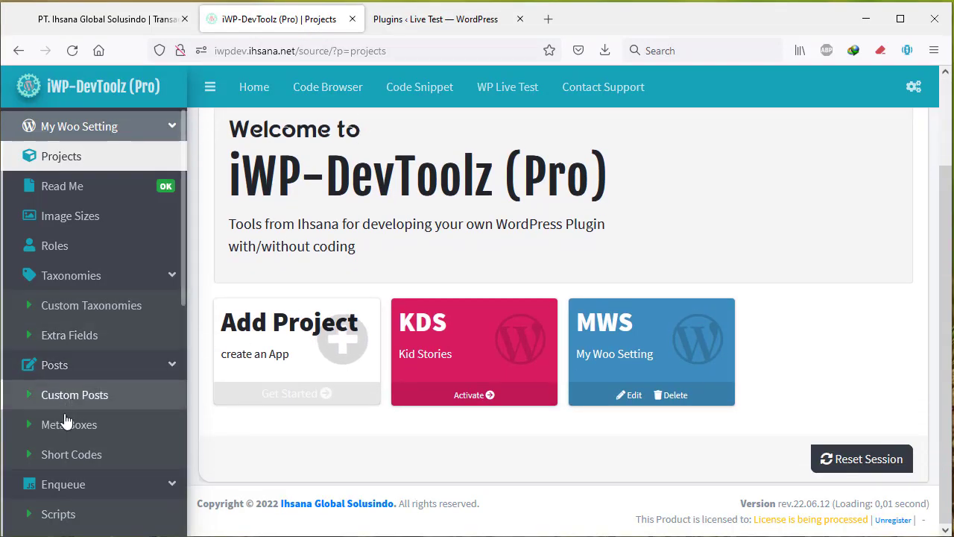
scroll(82, 440, down, 3)
scroll(111, 261, down, 3)
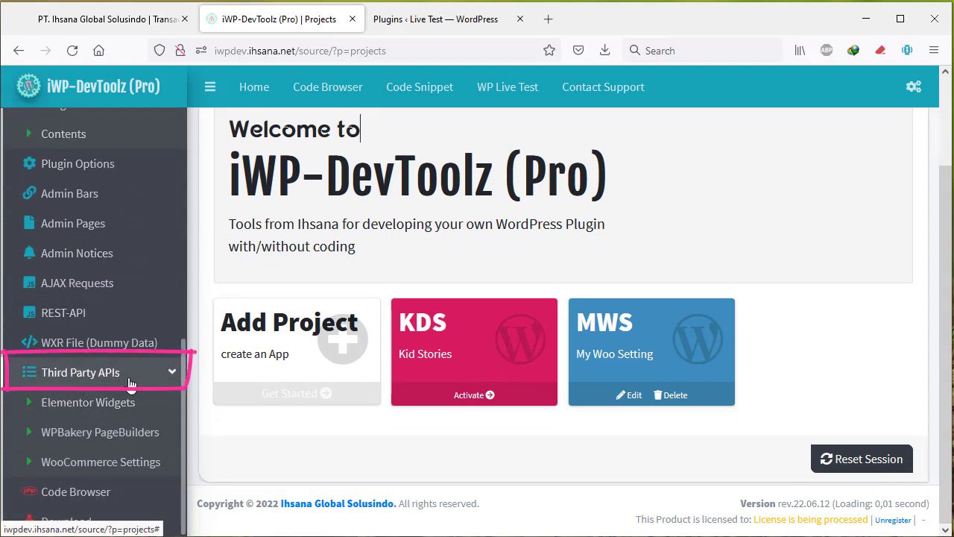
click(134, 465)
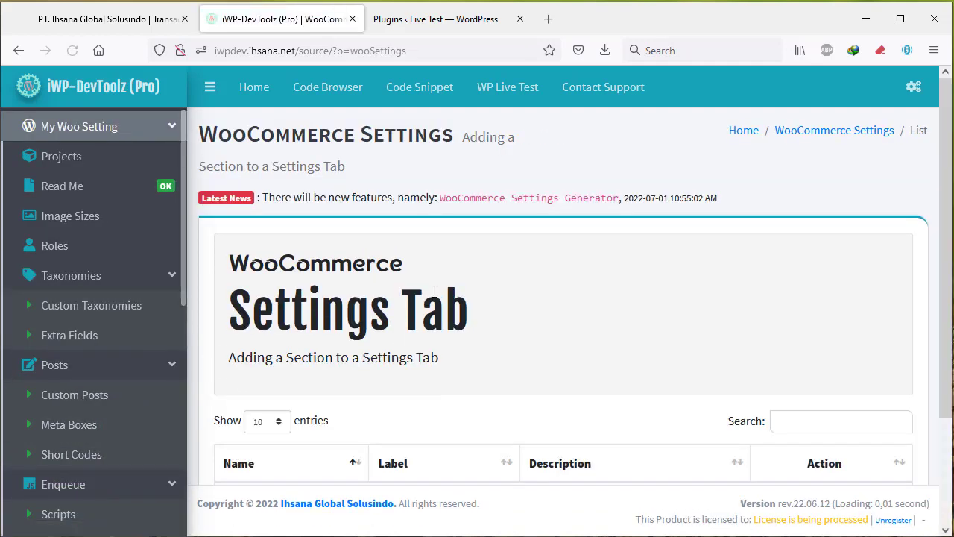
scroll(369, 304, down, 3)
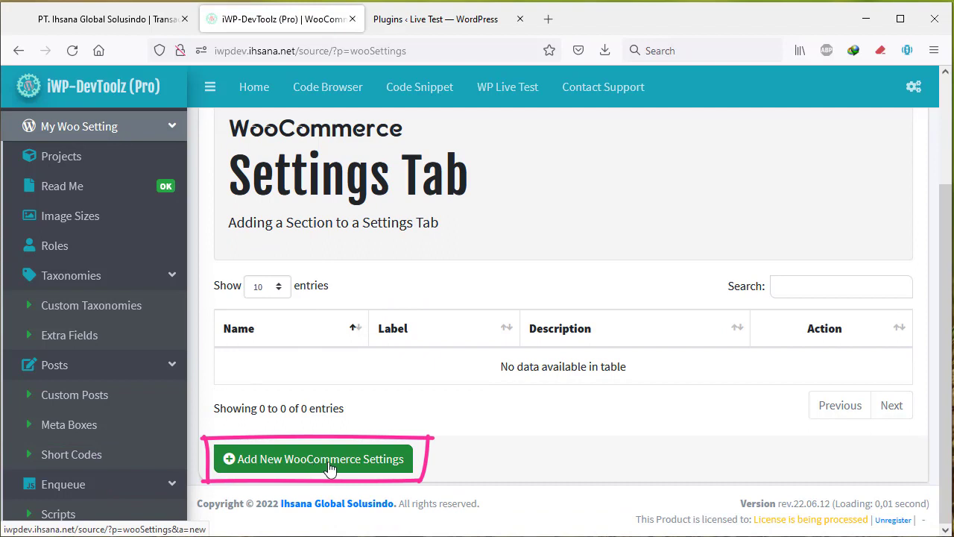
click(396, 468)
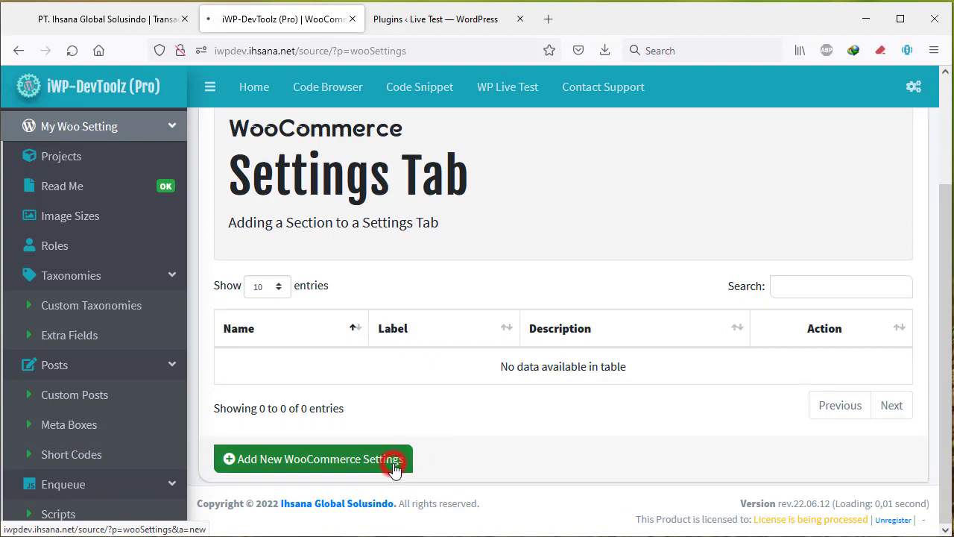
Enter Contact Us as the name and section label, with description My Contact.
click(363, 335)
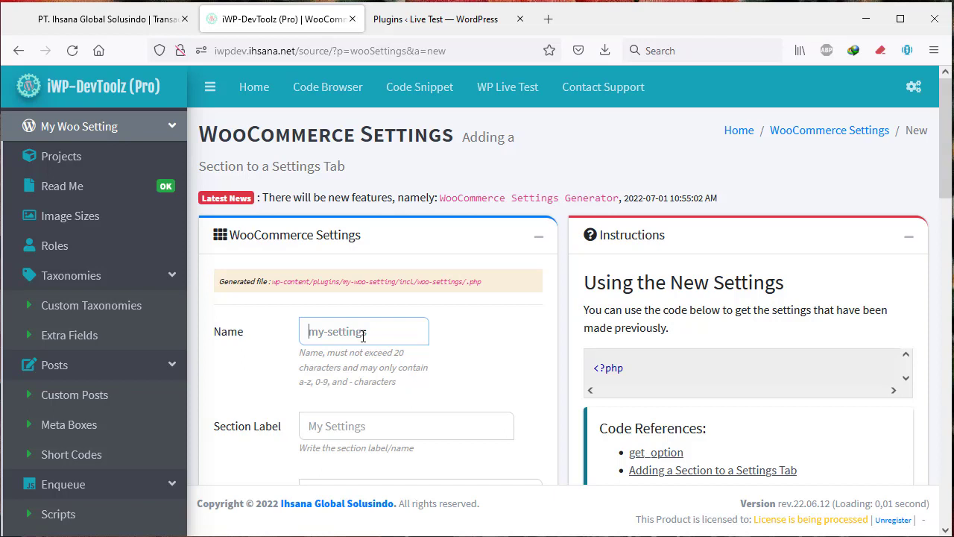
text(Contact Us)
scroll(363, 336, down, 2)
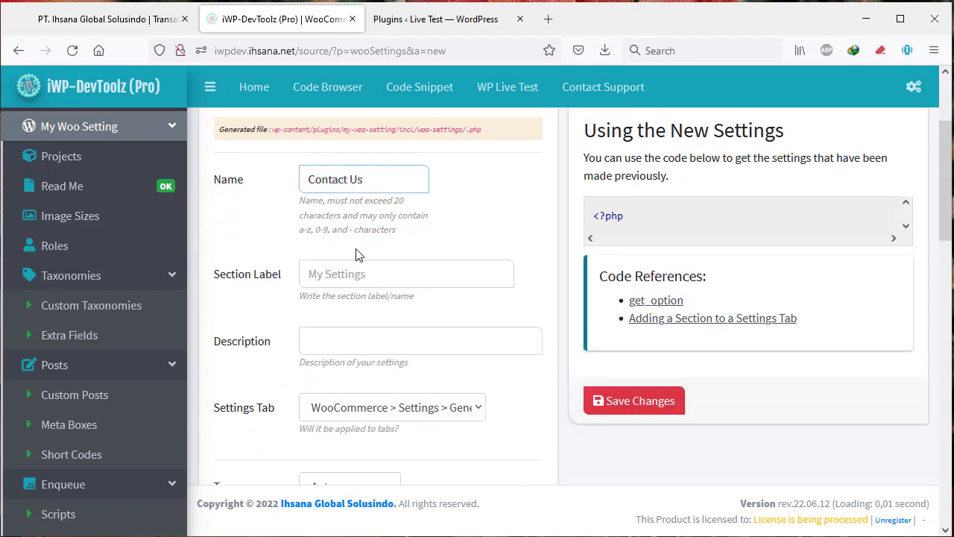
click(363, 270)
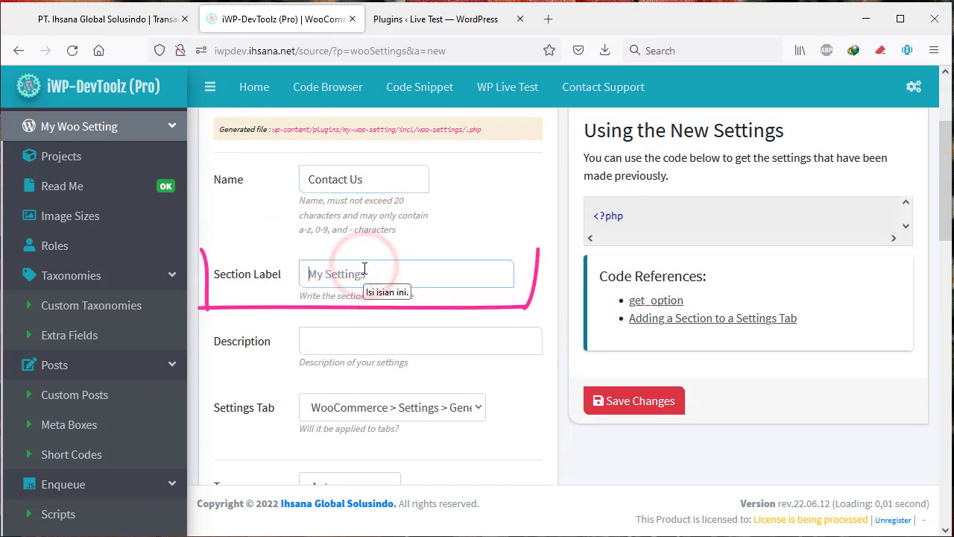
text(Contact)
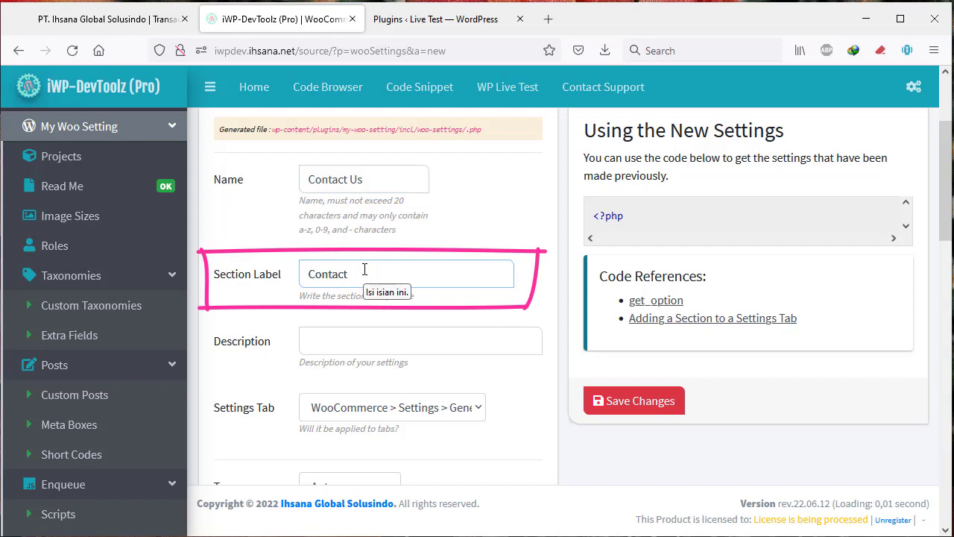
text( Us)
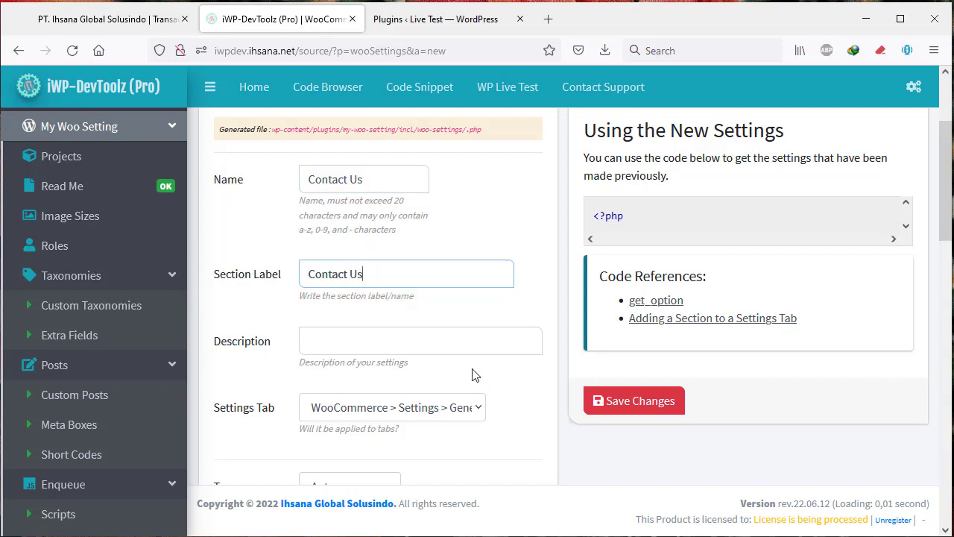
click(439, 339)
scroll(437, 335, down, 1)
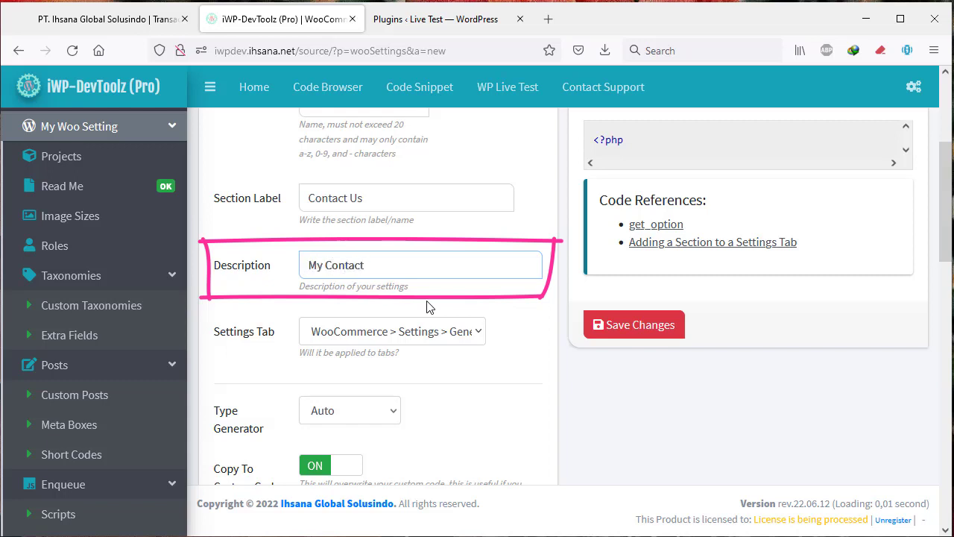
text(u)
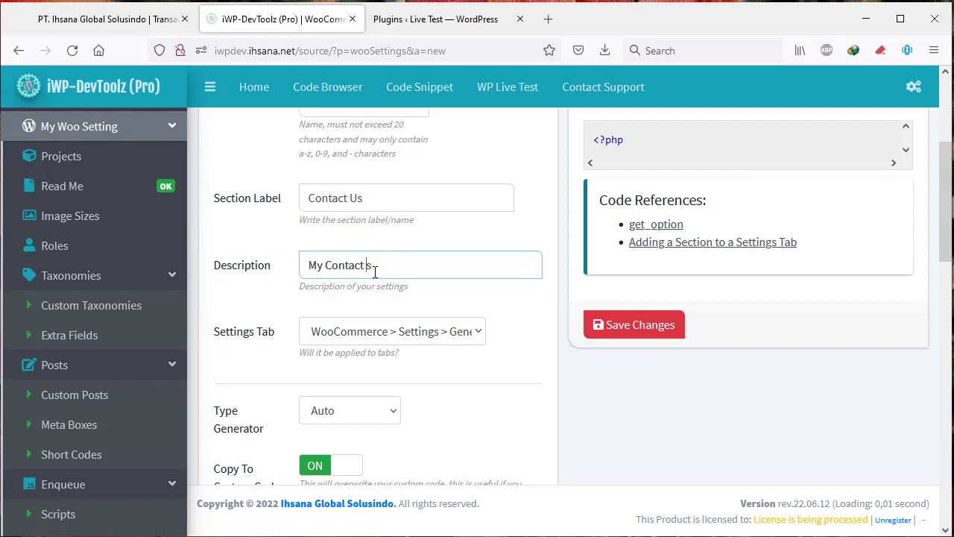
Keep General as the target settings tab and save the Contact Us section.
click(406, 333)
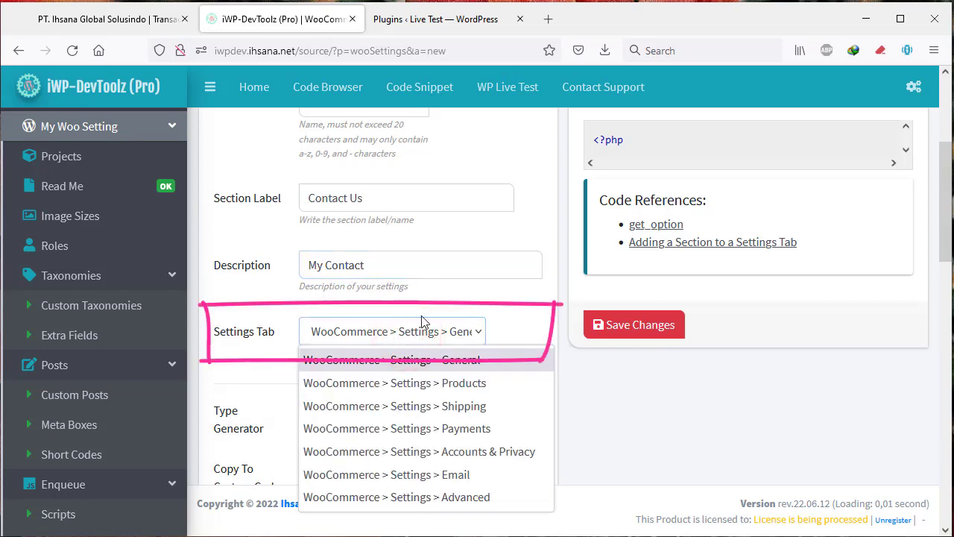
click(254, 344)
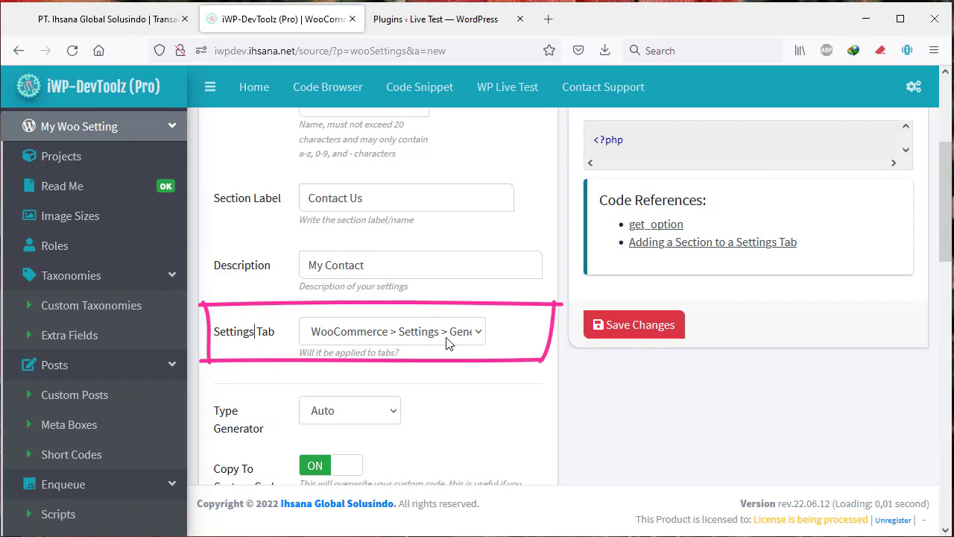
scroll(473, 348, down, 2)
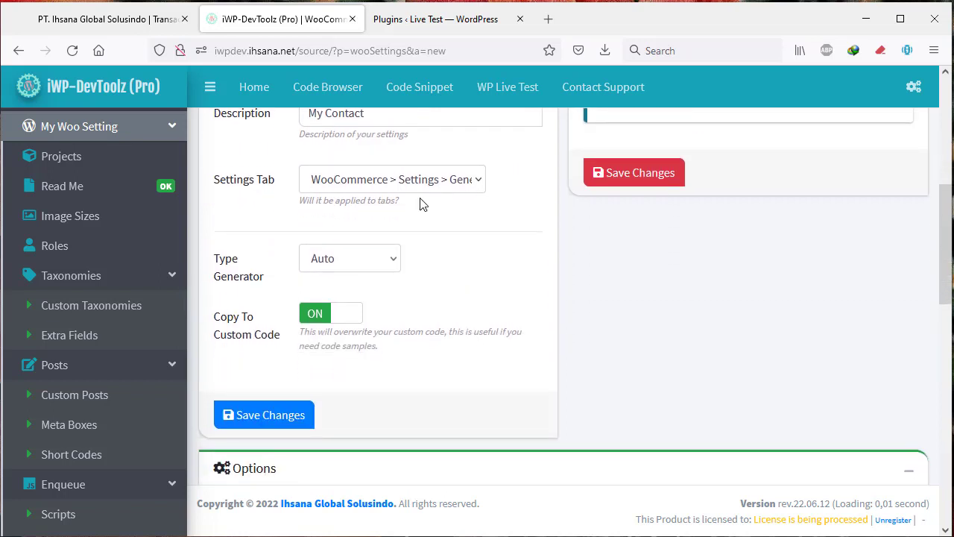
click(419, 180)
click(457, 213)
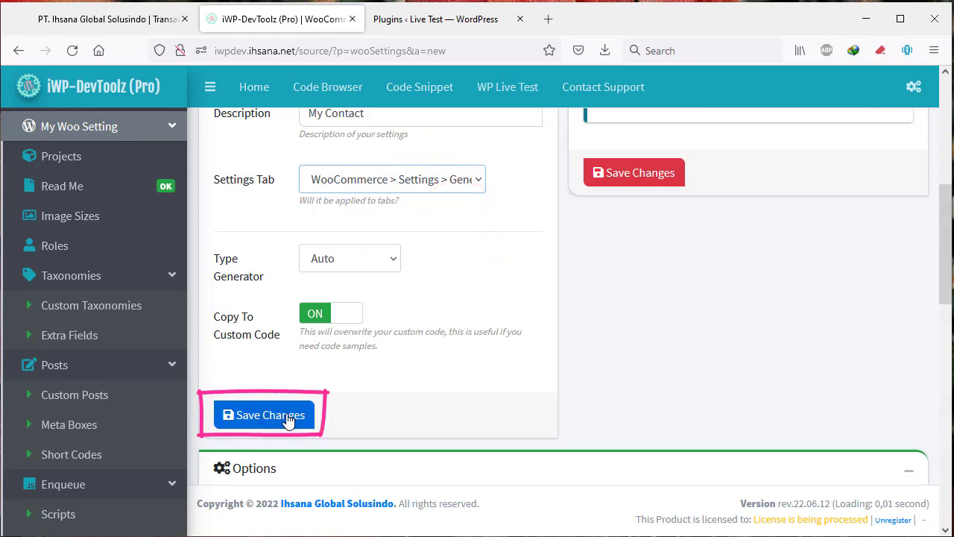
click(261, 416)
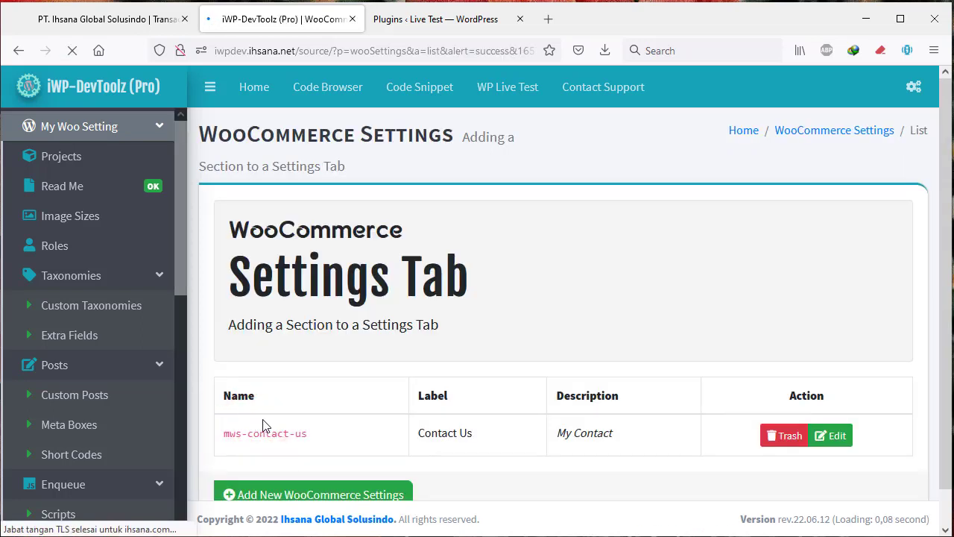
scroll(269, 422, down, 2)
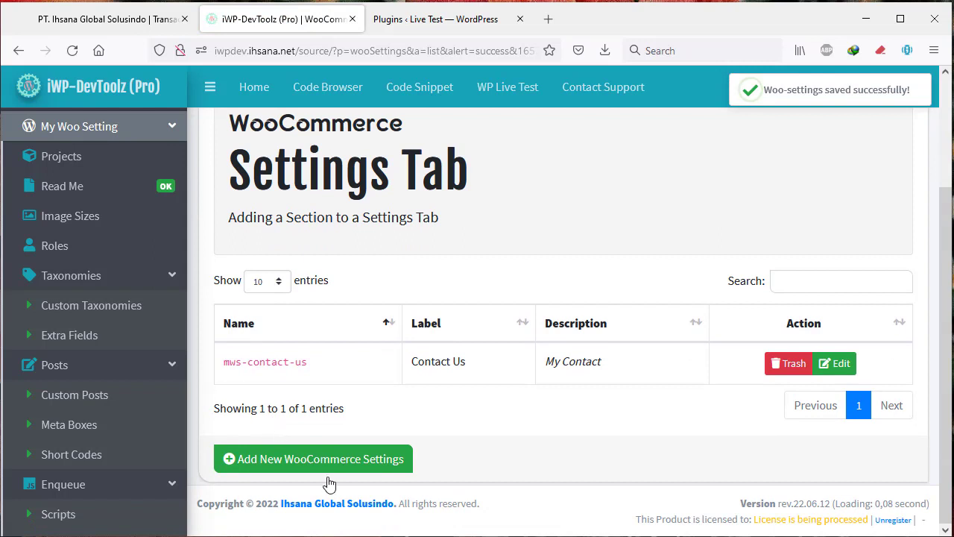
click(437, 28)
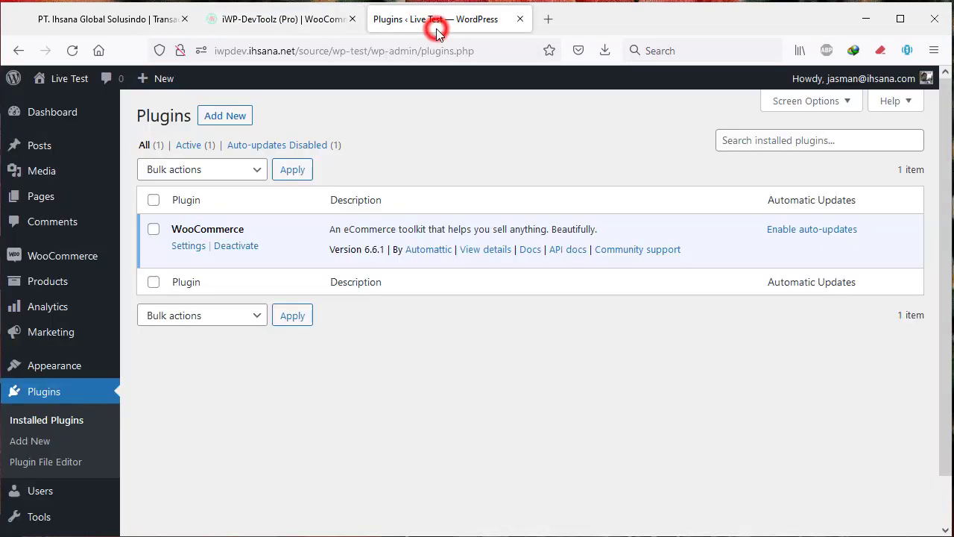
Activate My Woo Setting and view its Contact Us section under WooCommerce General settings.
click(39, 424)
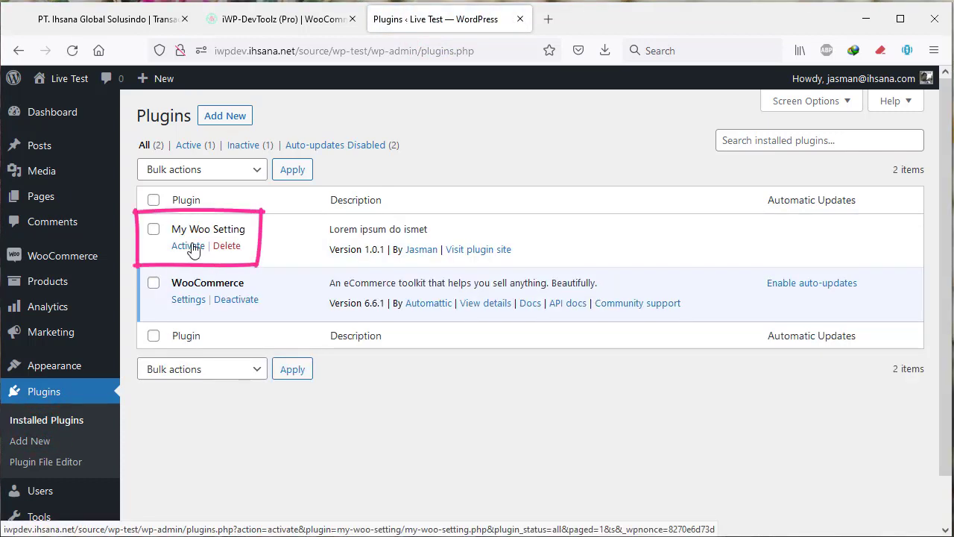
click(187, 247)
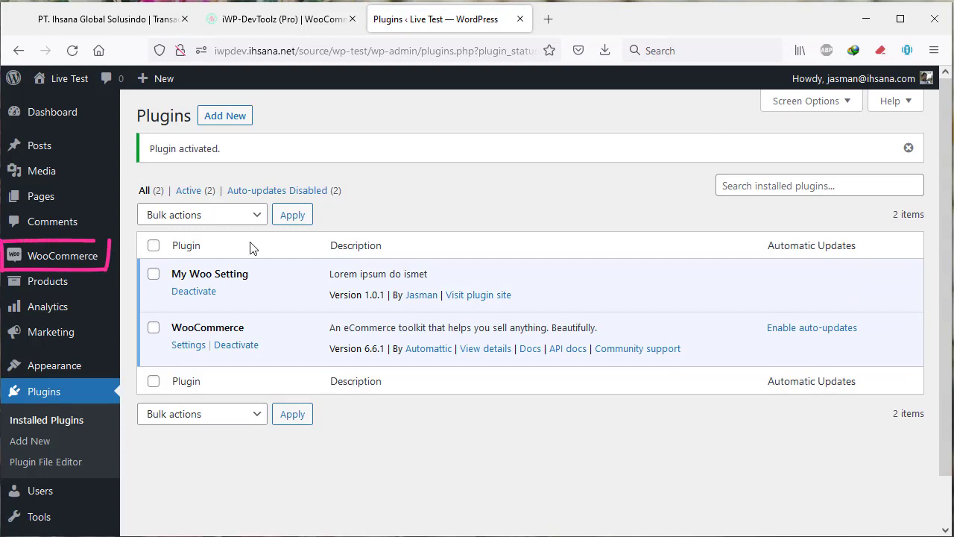
mouse_move(94, 261)
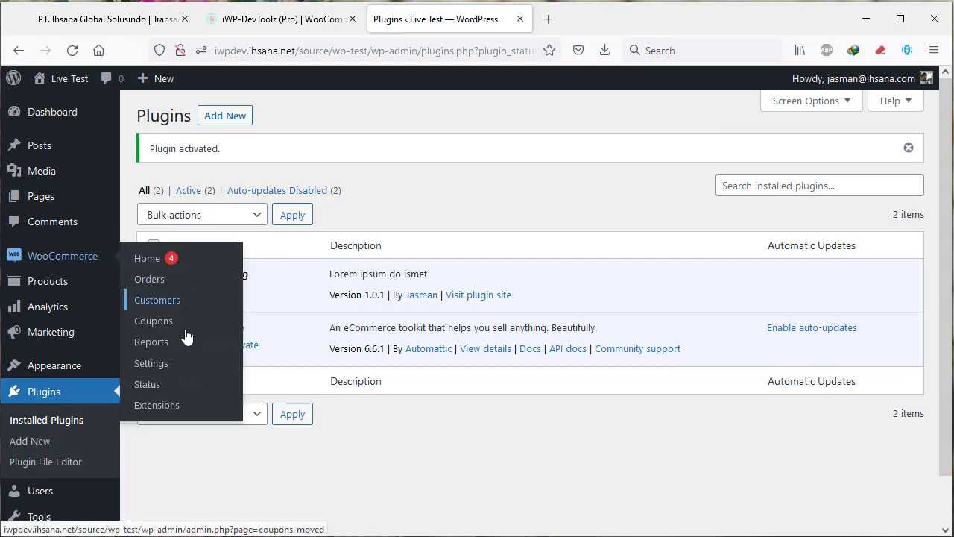
click(150, 365)
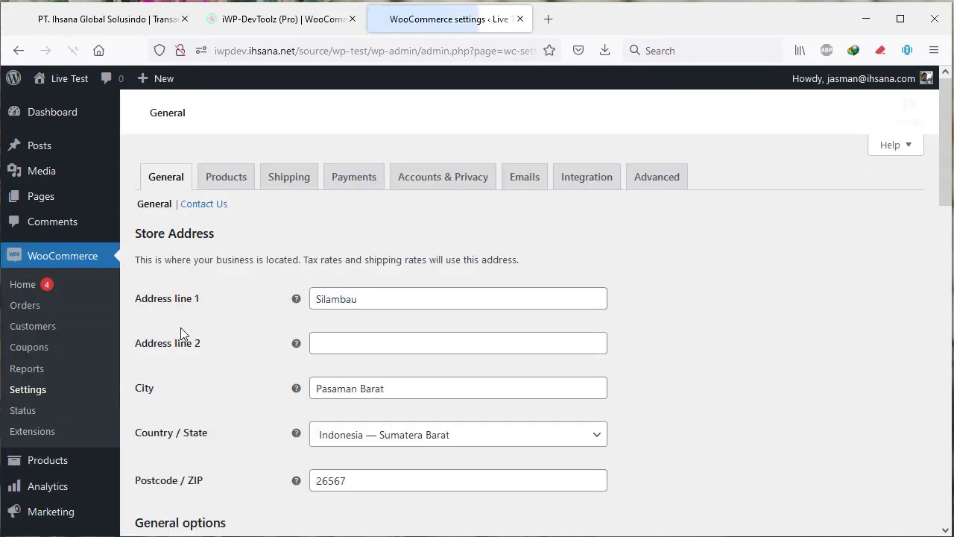
click(219, 208)
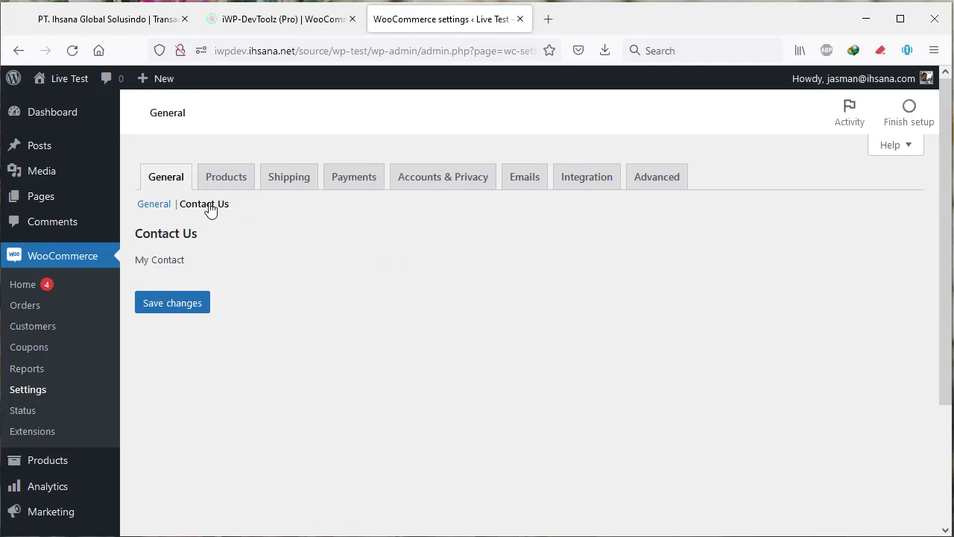
click(292, 15)
Retarget the mws-contact-us section to the WooCommerce Products settings tab and save.
click(851, 366)
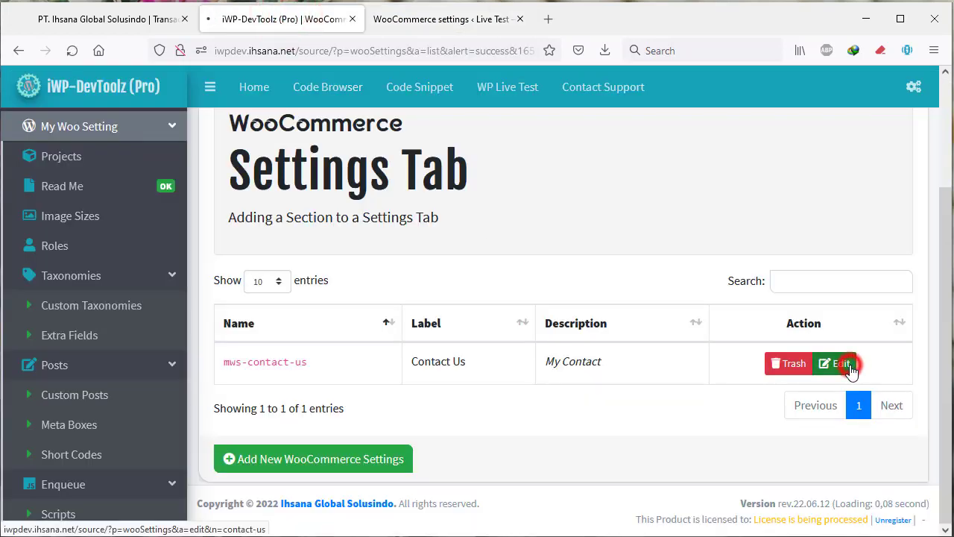
scroll(539, 386, down, 3)
scroll(540, 386, down, 2)
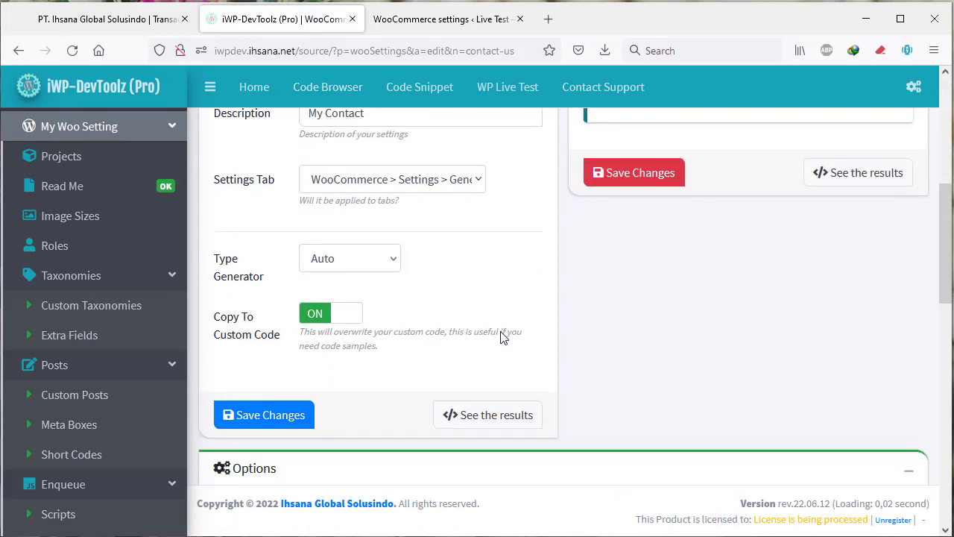
click(438, 185)
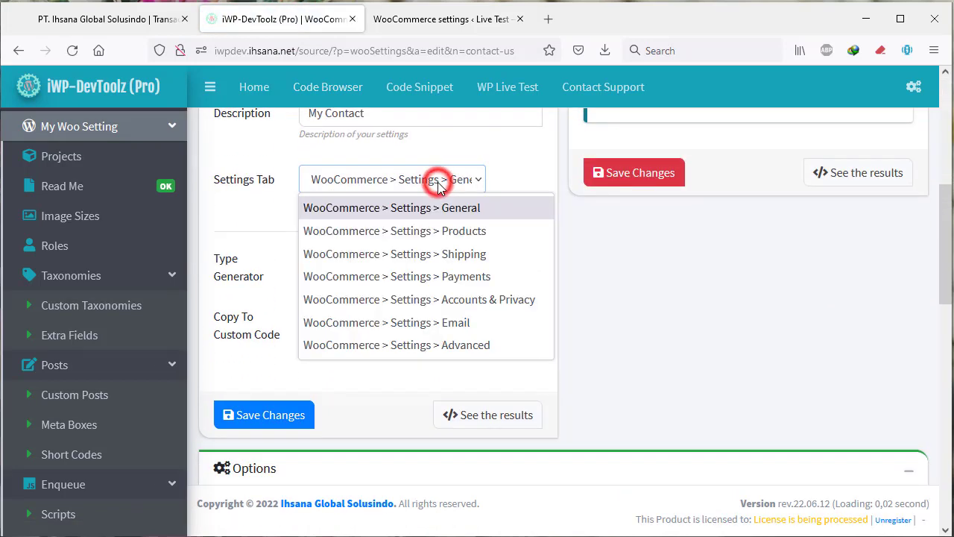
click(457, 237)
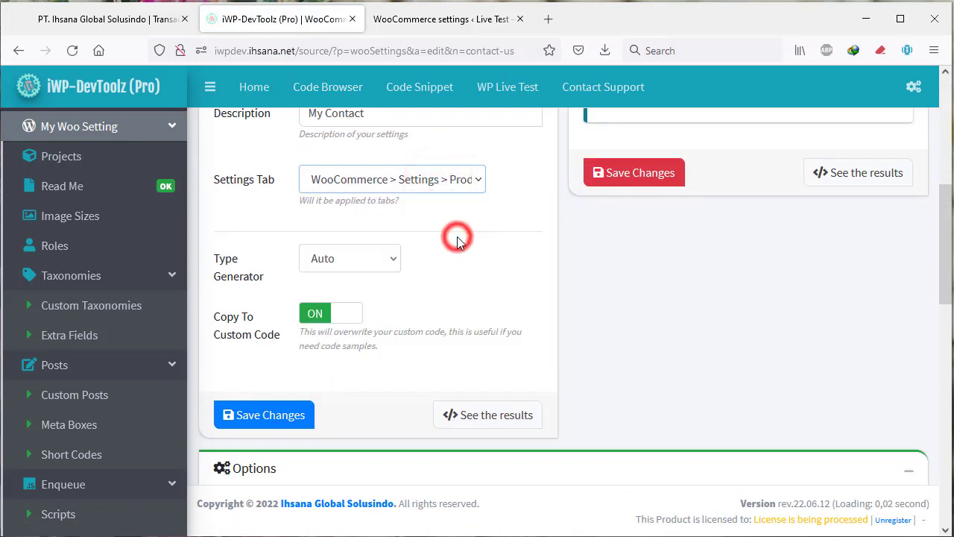
click(274, 414)
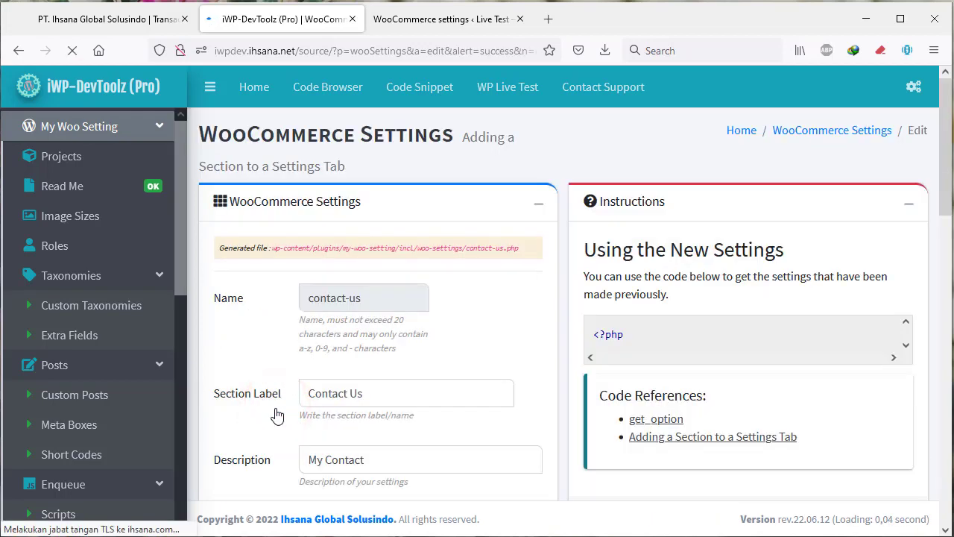
click(443, 16)
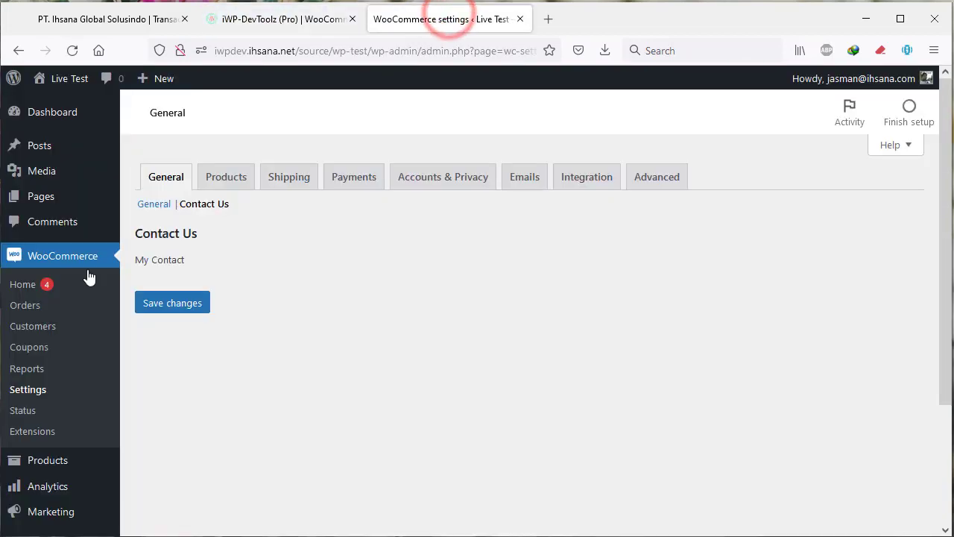
View the Contact Us section, reading My Contact, under WooCommerce's Products tab.
click(229, 178)
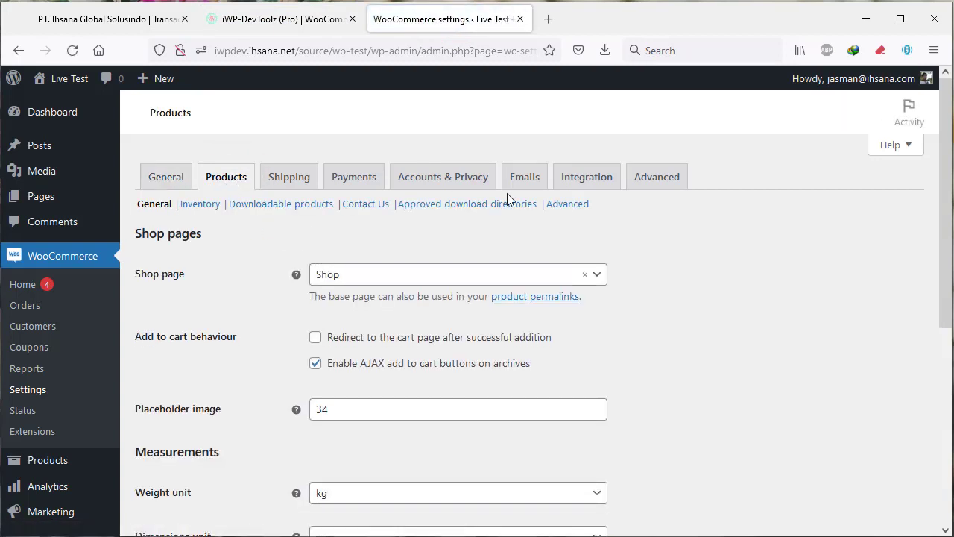
click(365, 211)
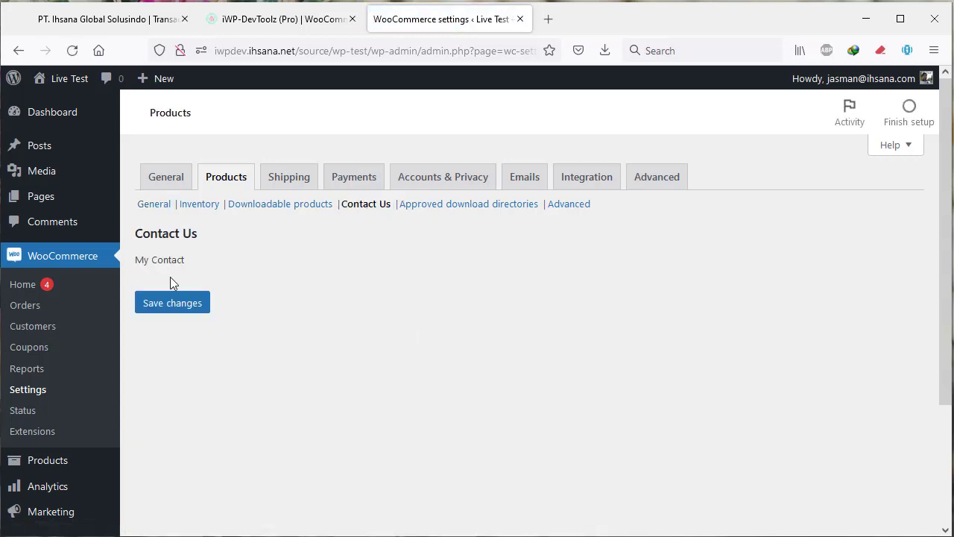
click(272, 16)
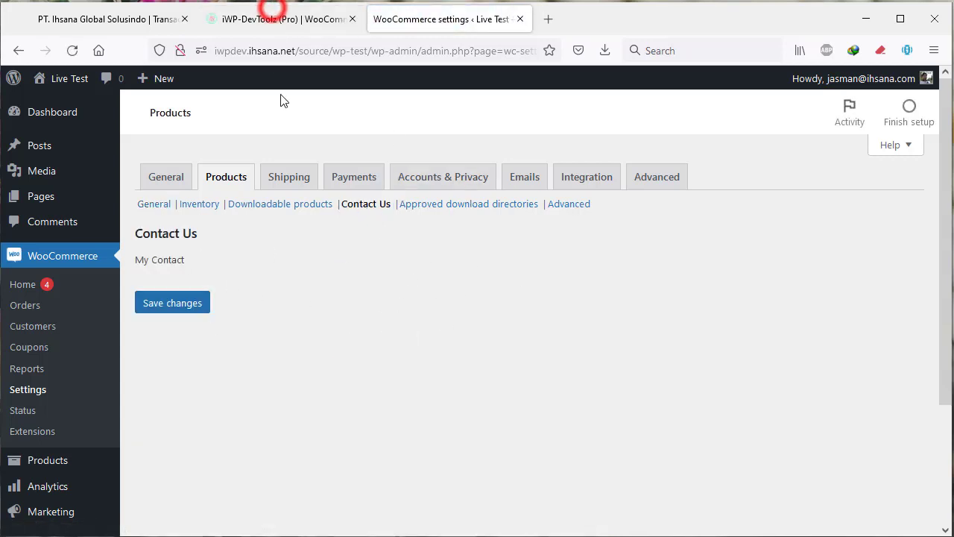
Make the new option field an HTML ~ Input: Email named email and labelled Email.
scroll(447, 256, down, 8)
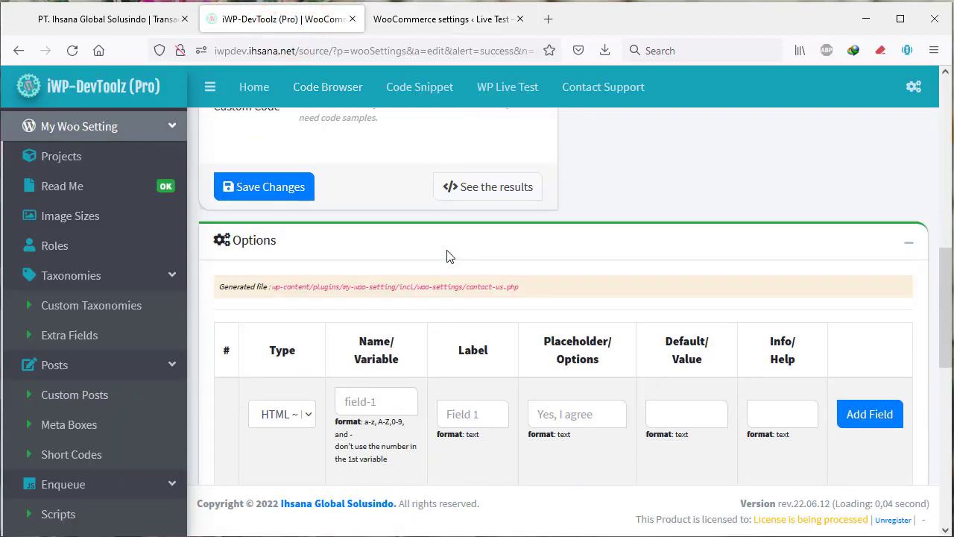
scroll(273, 297, down, 2)
click(286, 260)
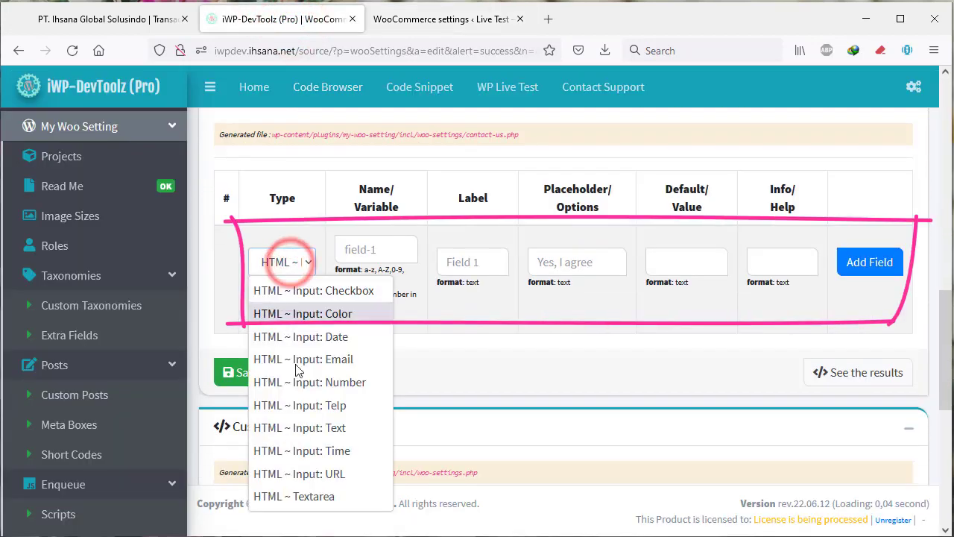
click(353, 360)
click(384, 250)
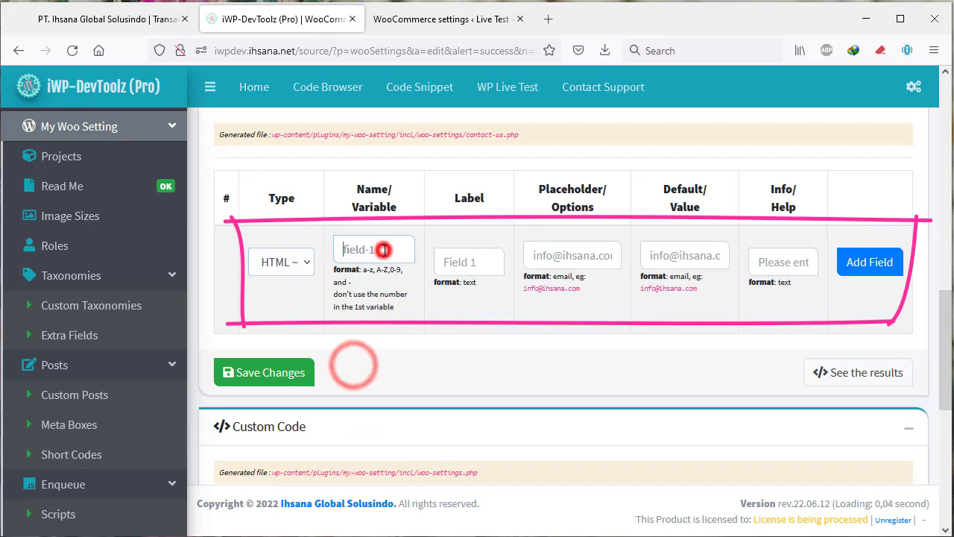
text(Email)
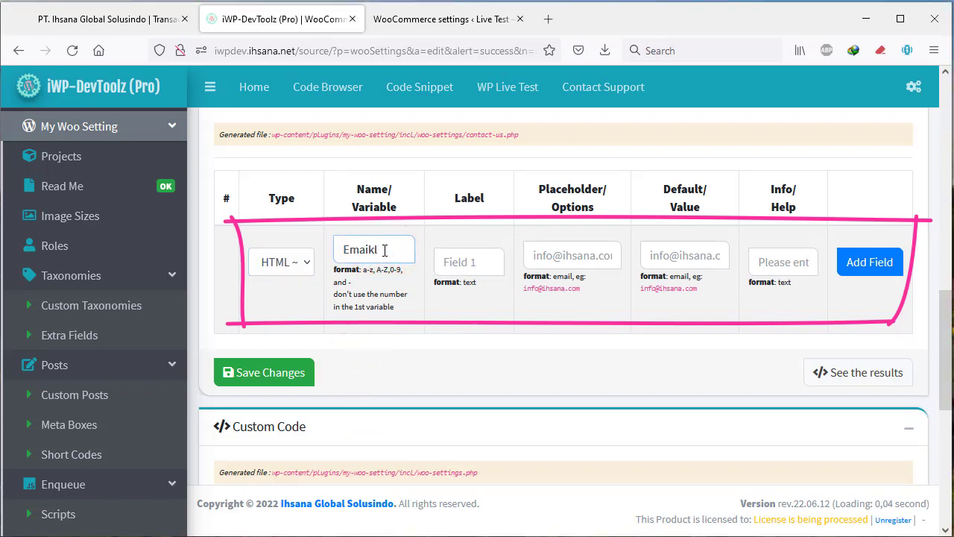
click(480, 263)
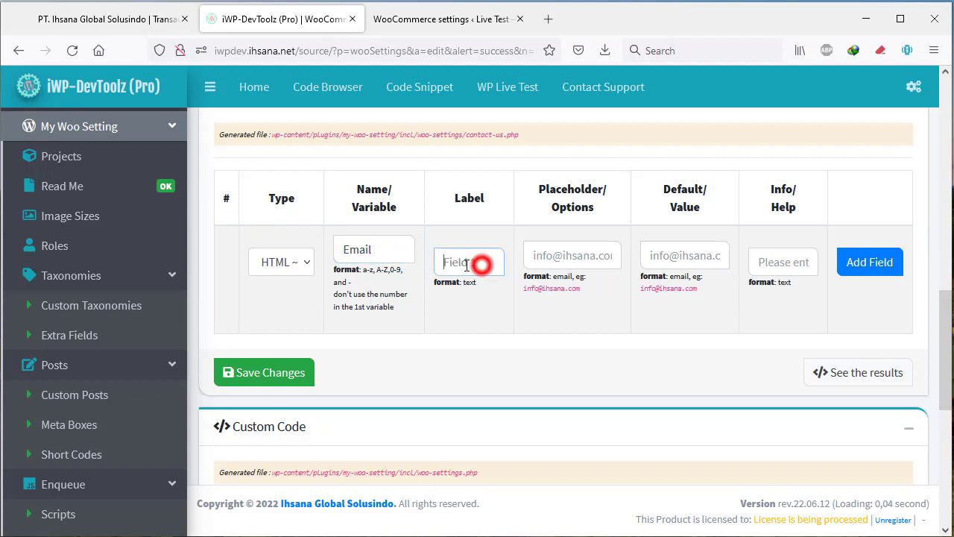
double_click(341, 248)
key(ctrl+c)
right_click(340, 249)
click(377, 336)
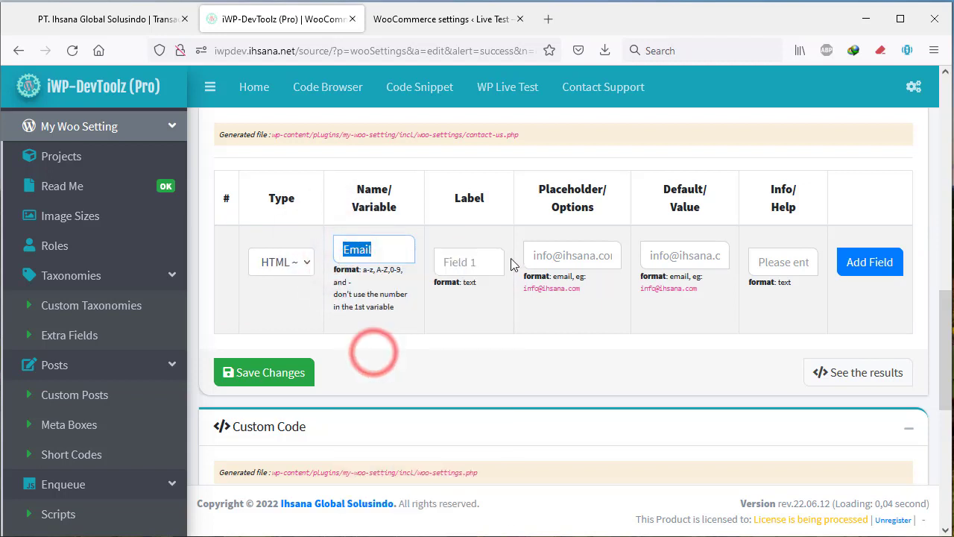
right_click(452, 255)
right_click(452, 260)
click(513, 370)
Give the email field a sample company e-mail placeholder and add it to the options.
click(573, 253)
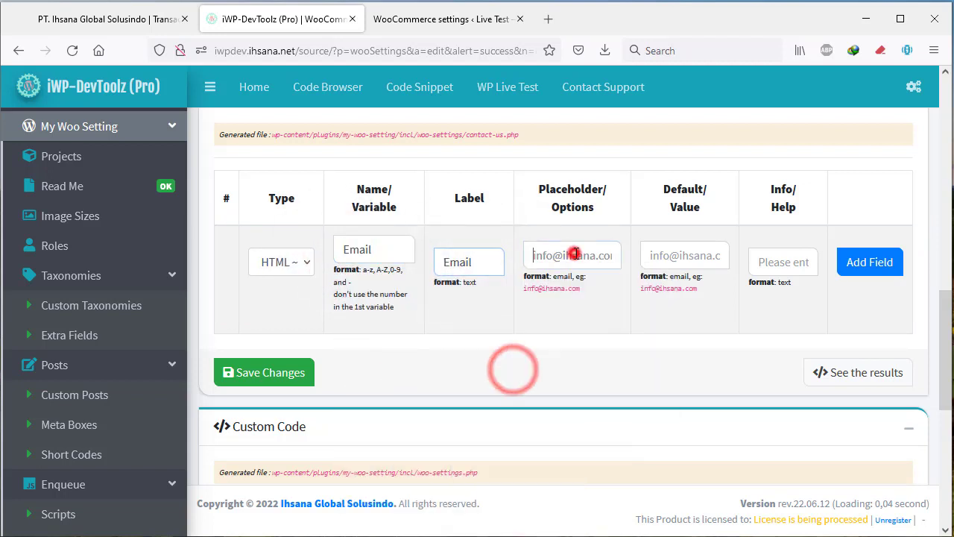
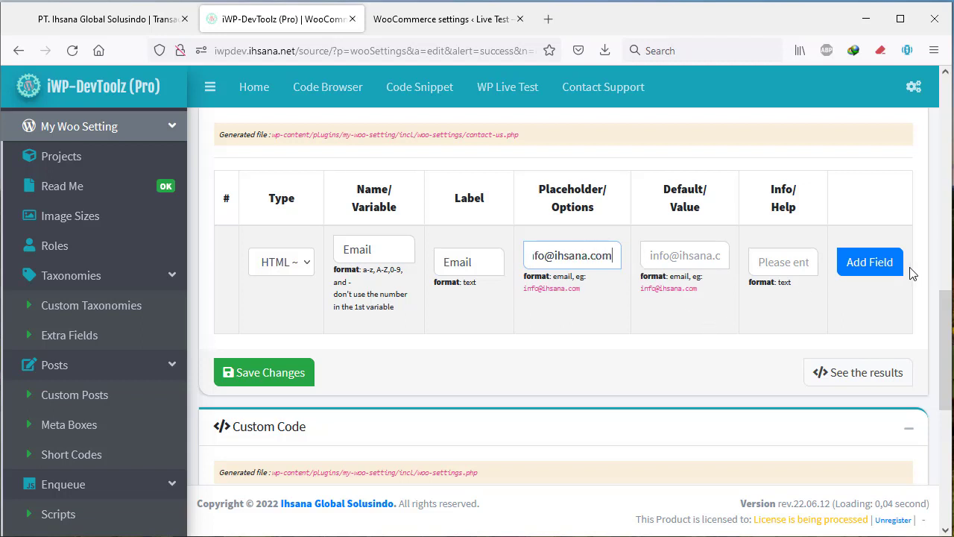
click(872, 269)
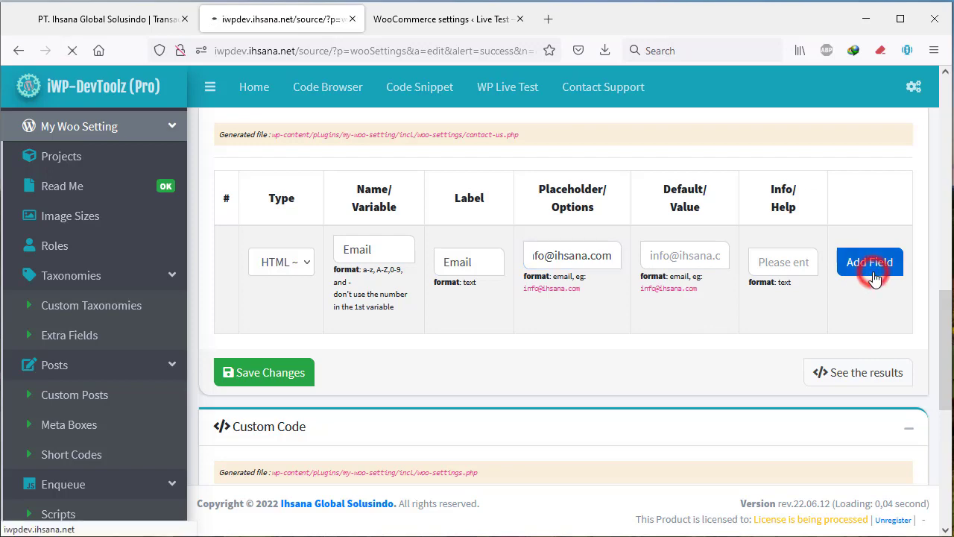
scroll(537, 373, down, 3)
scroll(534, 377, down, 10)
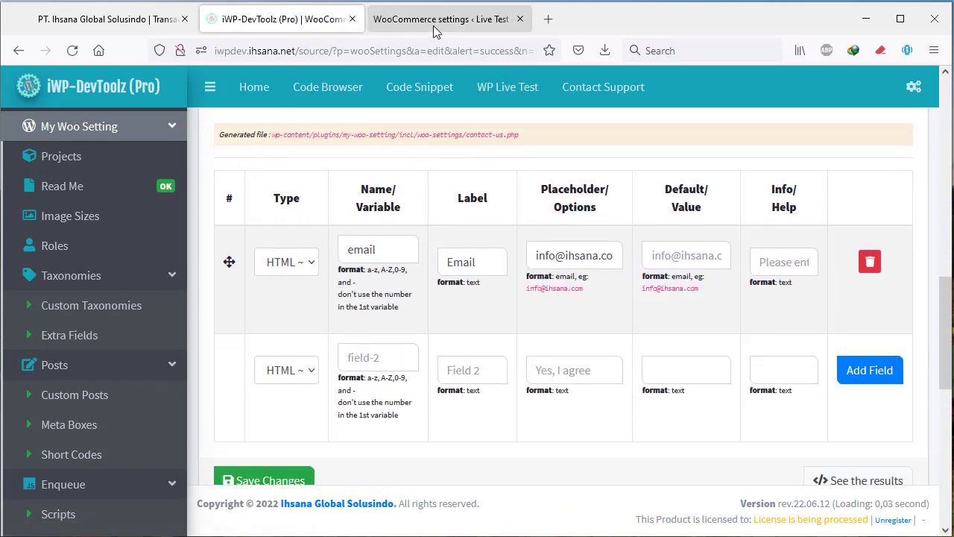
Reload WooCommerce's Products › Contact Us section and try the new Email input.
click(420, 19)
click(240, 227)
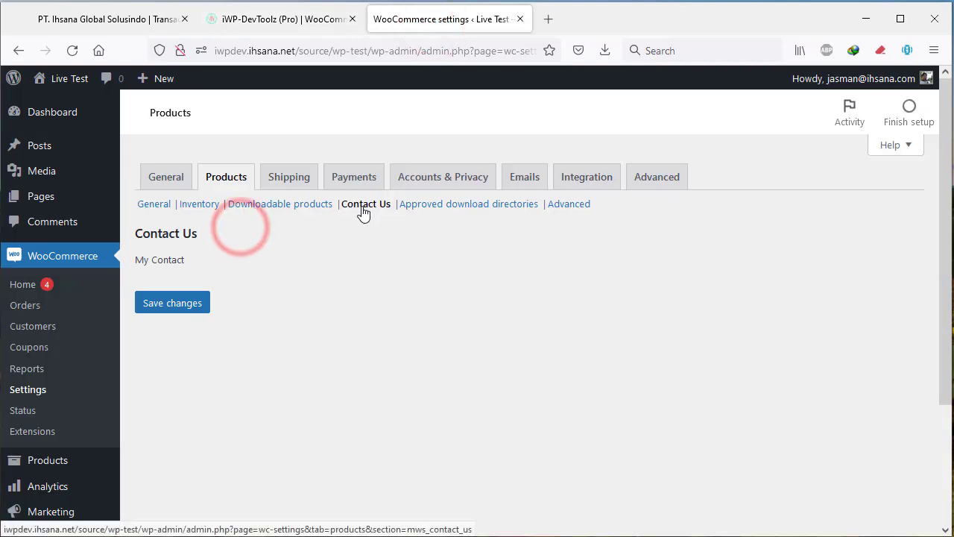
click(363, 209)
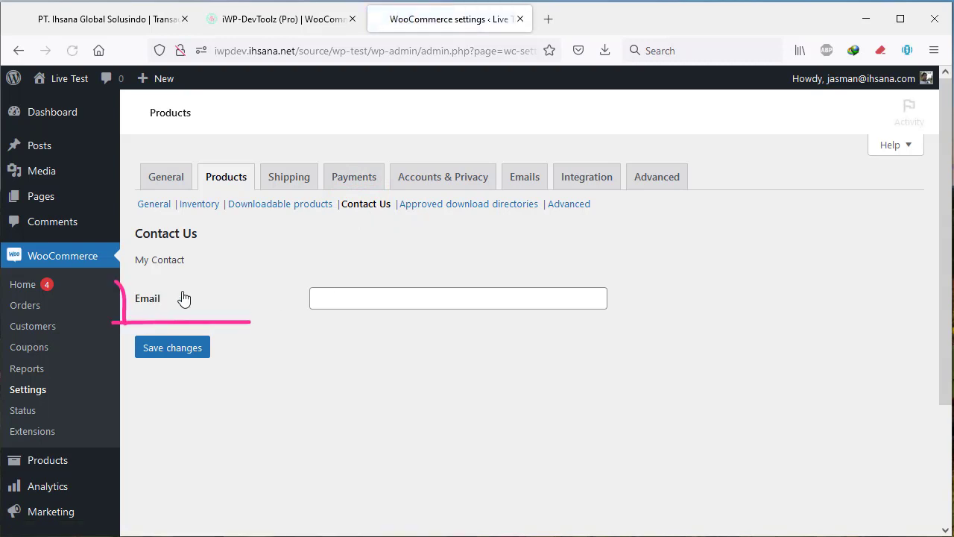
click(427, 293)
click(387, 341)
click(224, 303)
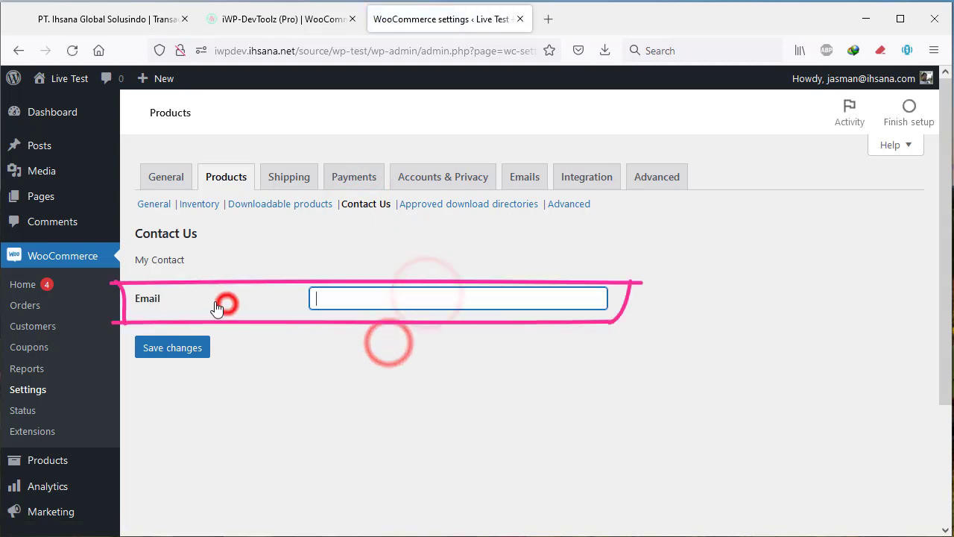
click(500, 294)
click(283, 18)
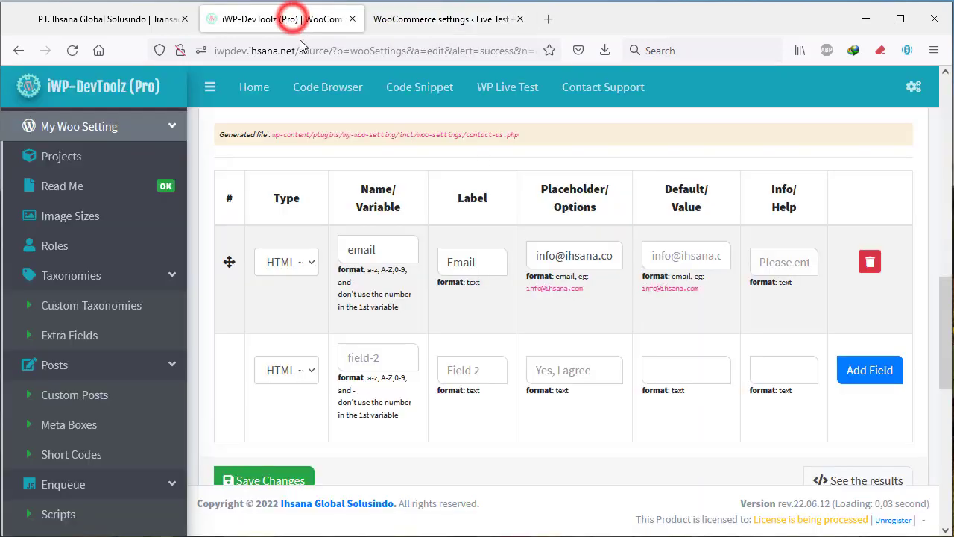
Make the second field an HTML ~ Input: Telp named phone, labelled Phone.
click(298, 377)
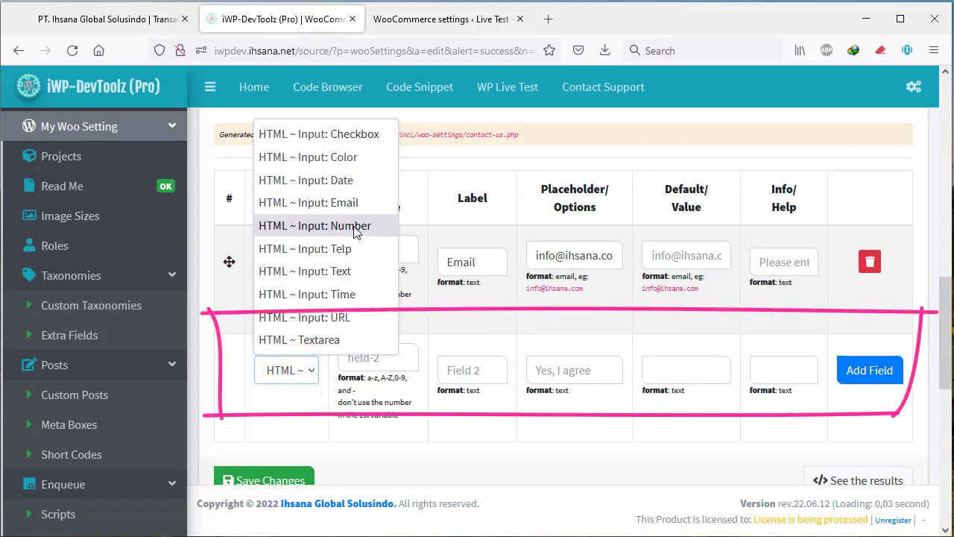
click(345, 249)
click(374, 364)
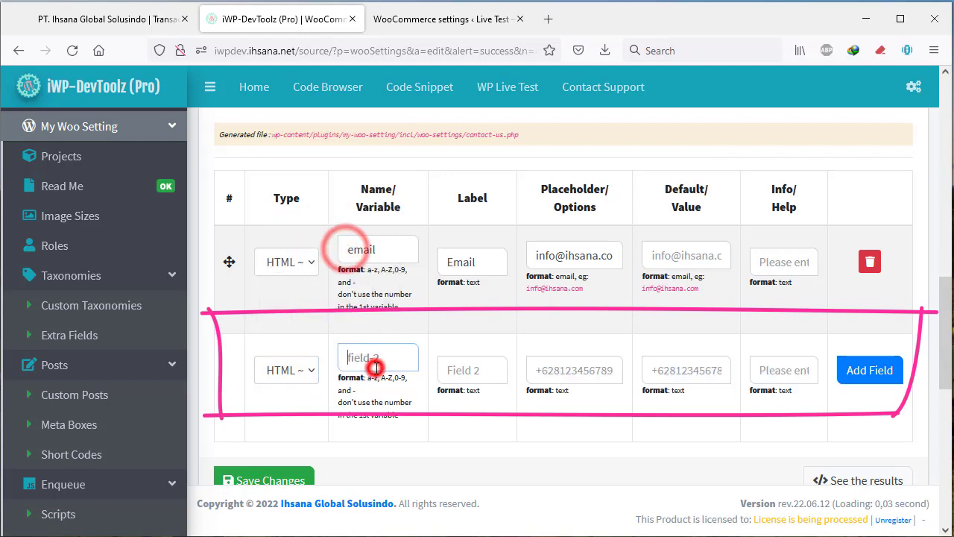
text(phone)
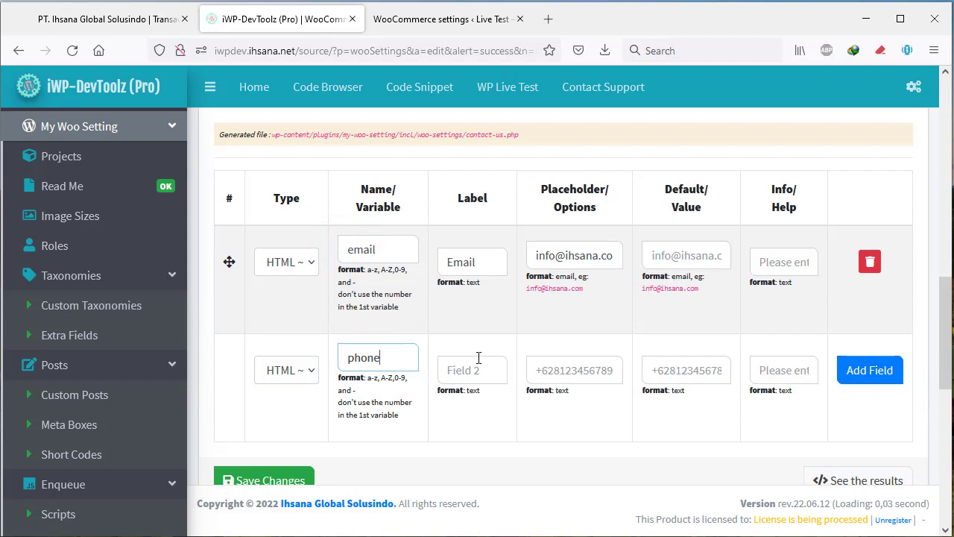
click(477, 359)
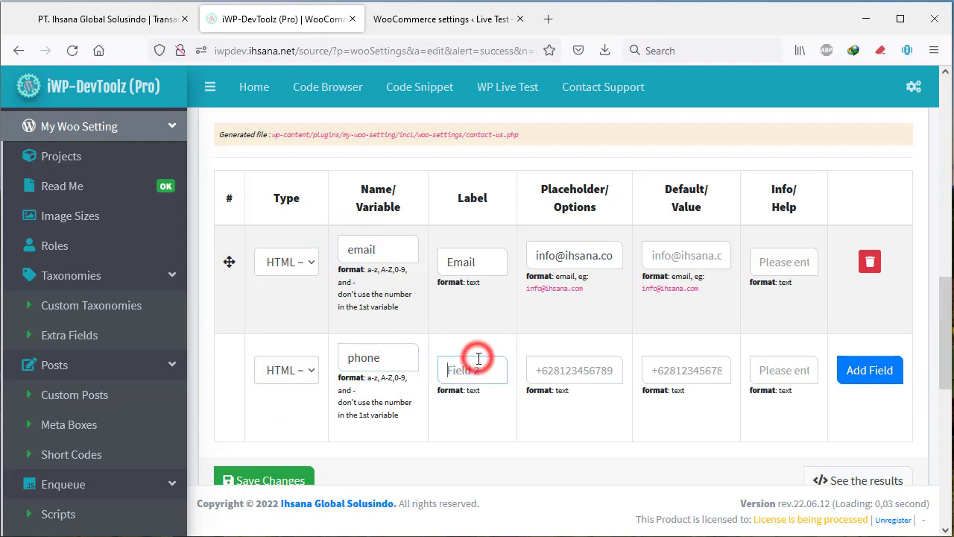
text(Phone)
Give the email field the help text 'Please enter valid email' and save the fields.
click(774, 259)
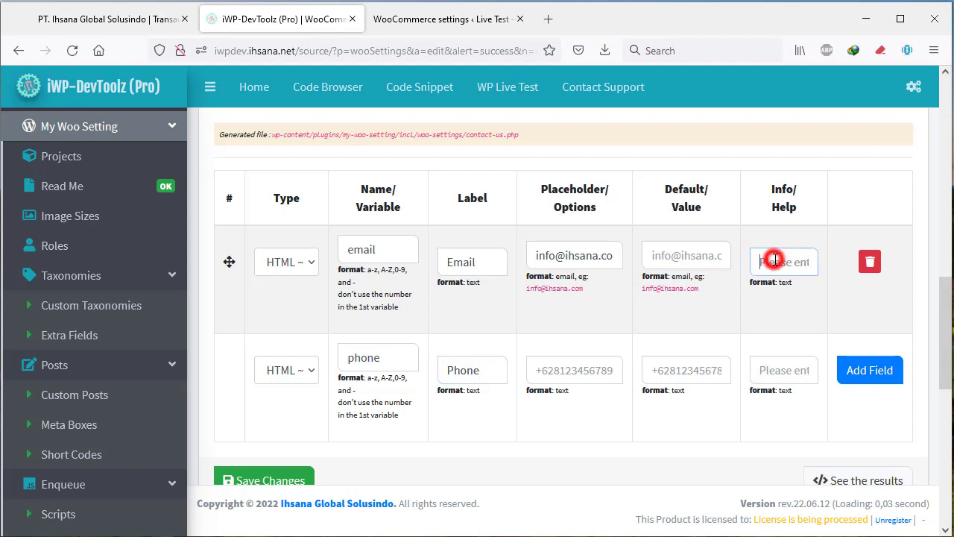
text(Pl)
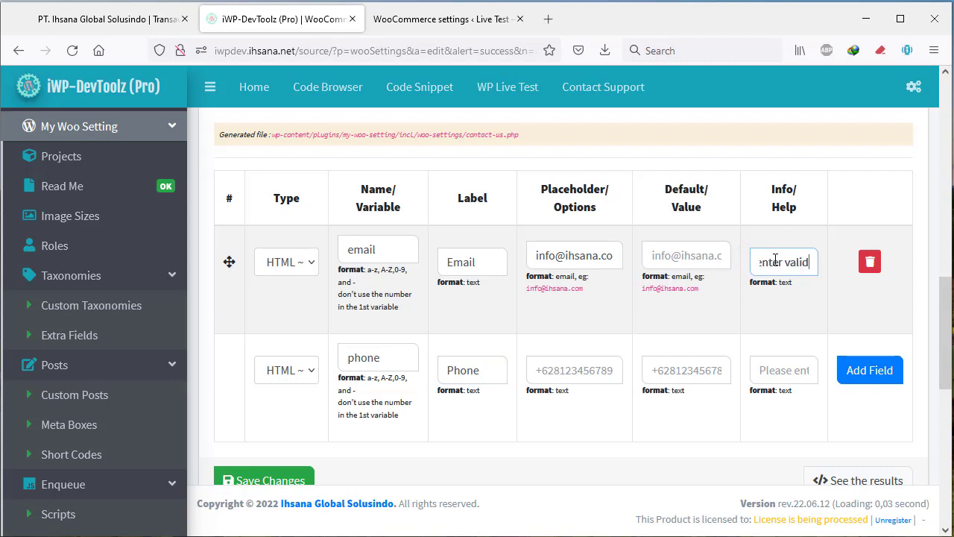
text(ail)
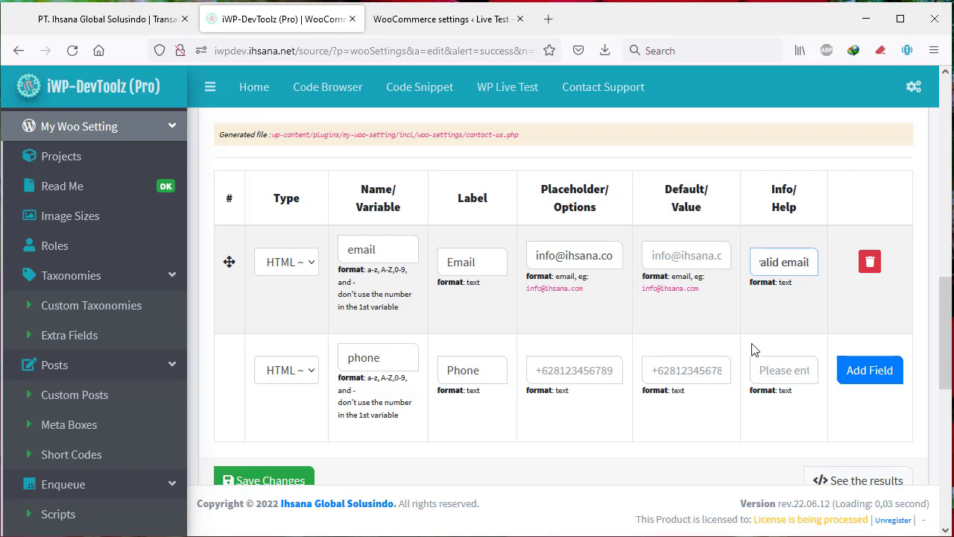
click(257, 480)
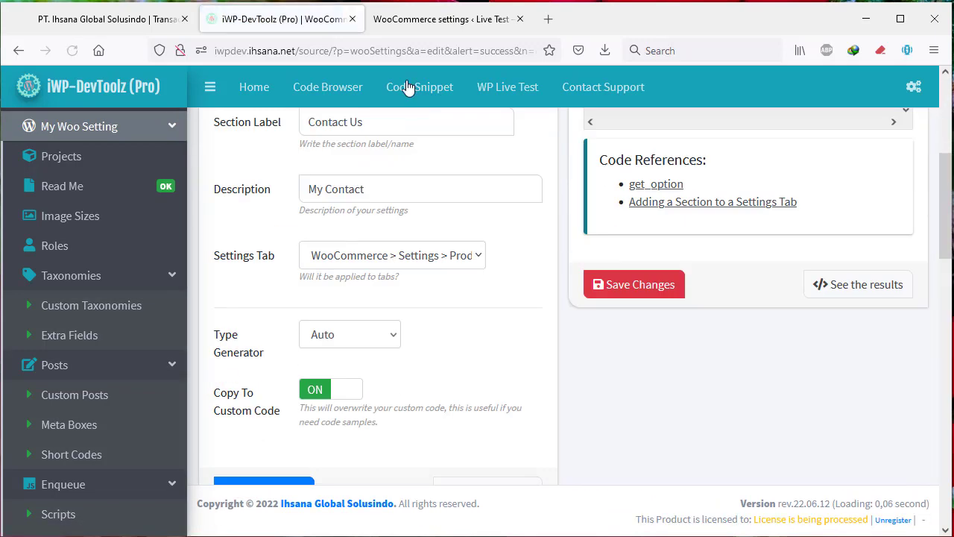
Reopen the Contact Us section under WooCommerce's Products settings tab.
click(413, 23)
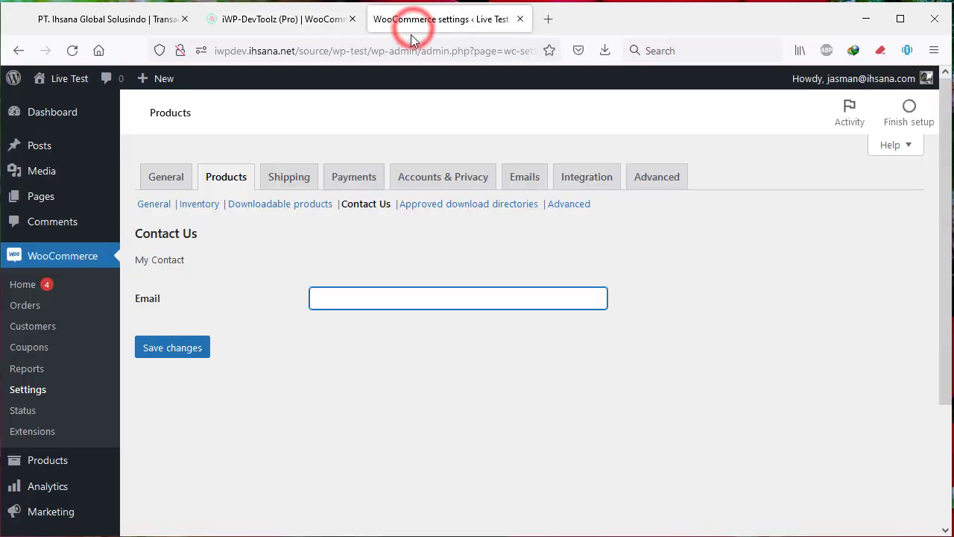
click(222, 283)
click(228, 174)
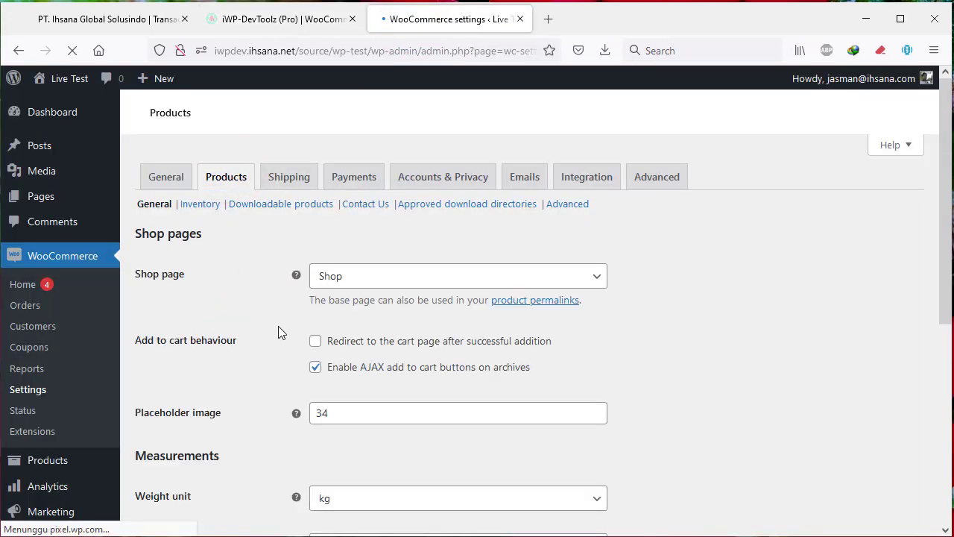
click(369, 208)
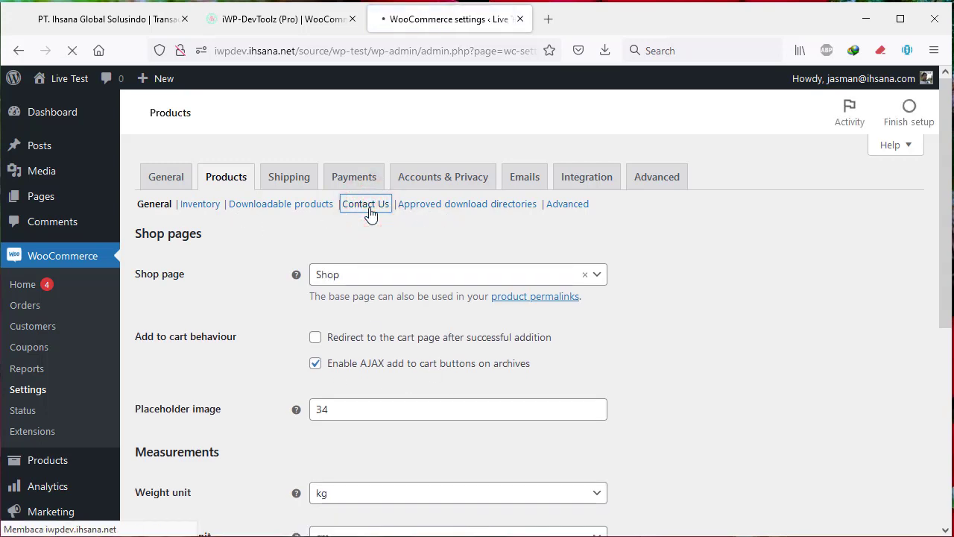
Inspect the empty Email and Phone inputs and the email help text, then view iWP-DevToolz's get_option code.
drag(308, 321, 471, 319)
click(435, 296)
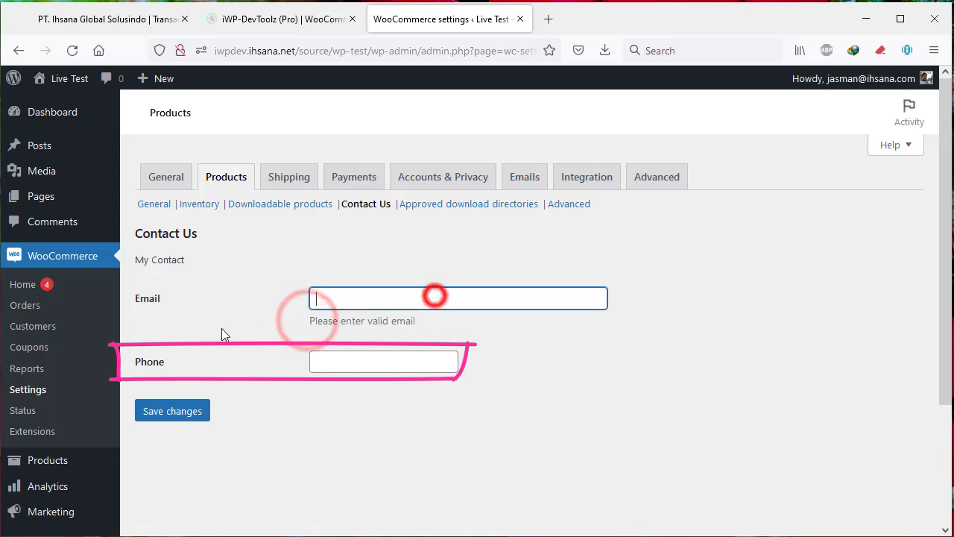
click(219, 326)
click(494, 319)
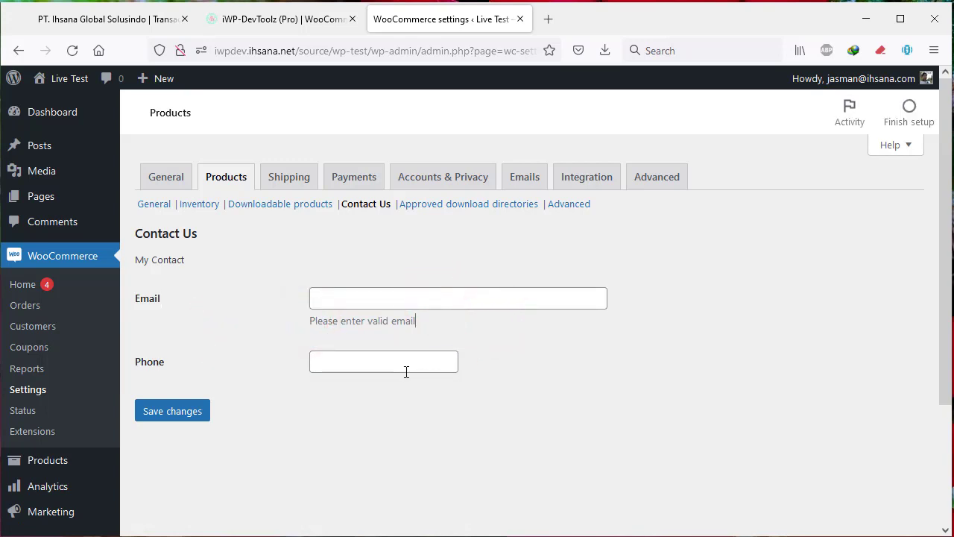
click(341, 300)
click(612, 343)
key(Tab)
click(394, 289)
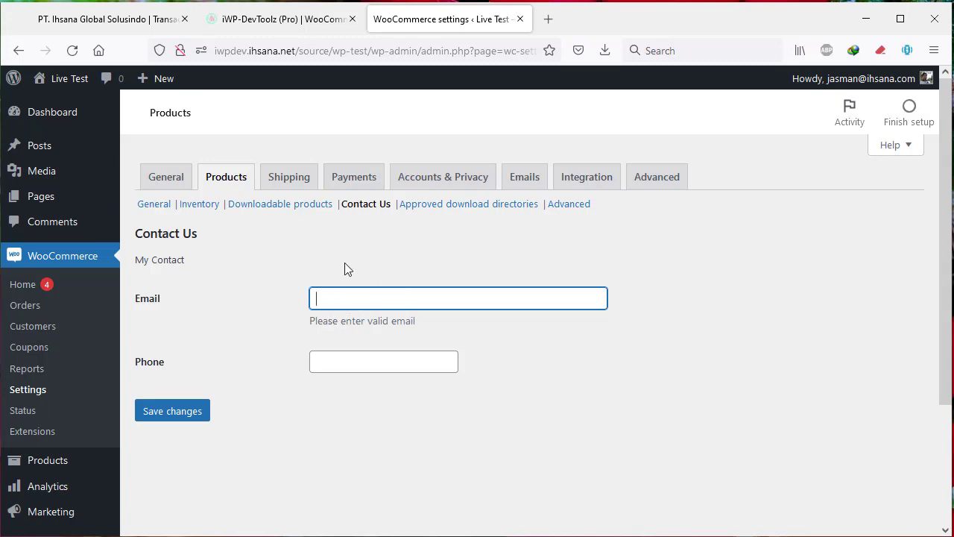
click(298, 25)
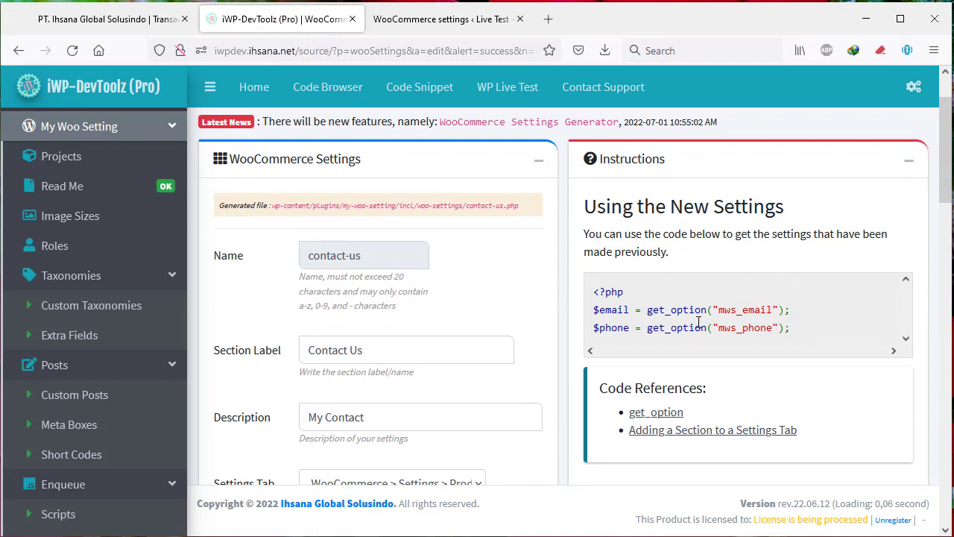
Highlight the mws_email and mws_phone get_option code lines, then check the Contact Us settings.
drag(718, 311, 766, 311)
mouse_move(626, 333)
mouse_down()
mouse_move(795, 333)
mouse_move(601, 307)
mouse_up()
click(652, 209)
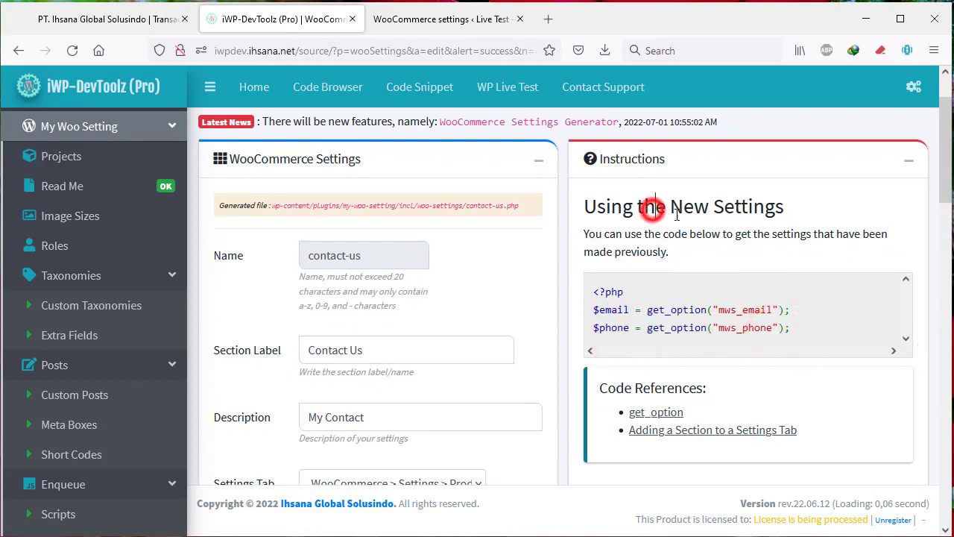
click(439, 23)
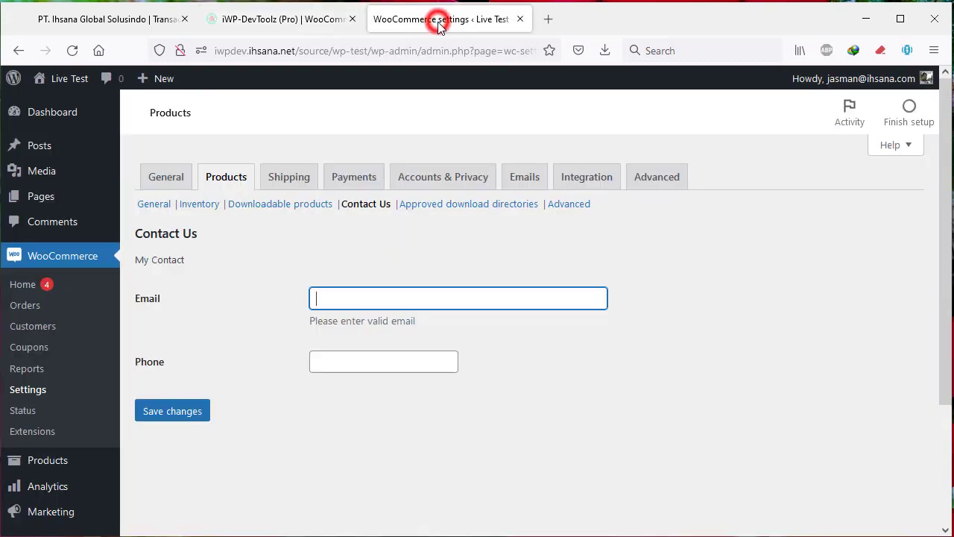
Go back to iWP-DevToolz and open the empty front-end Contents page.
click(293, 22)
scroll(121, 299, down, 5)
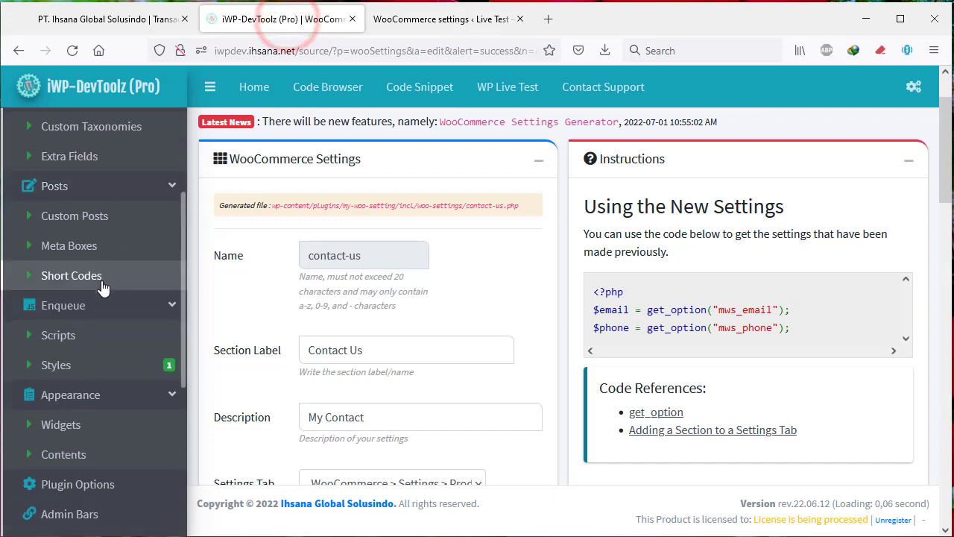
scroll(104, 374, down, 2)
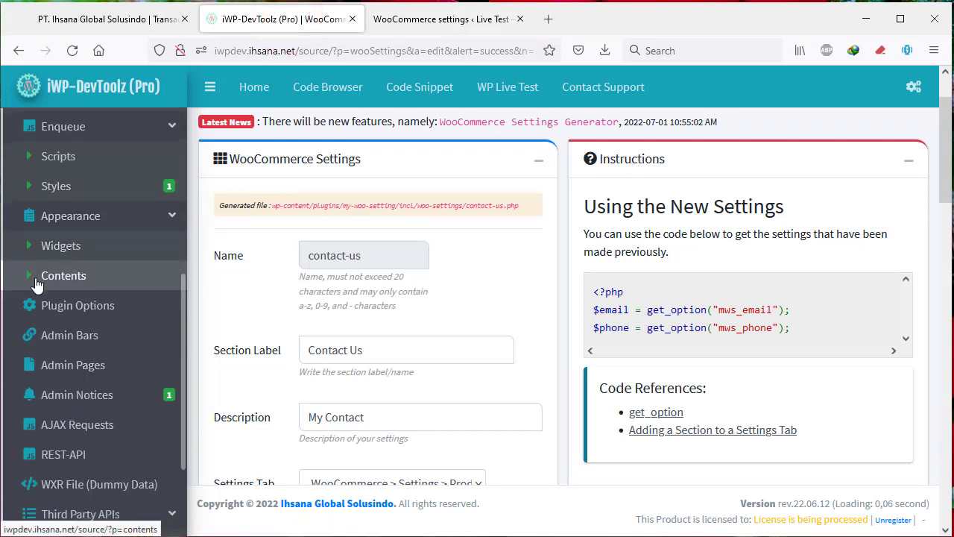
click(82, 281)
scroll(283, 462, down, 3)
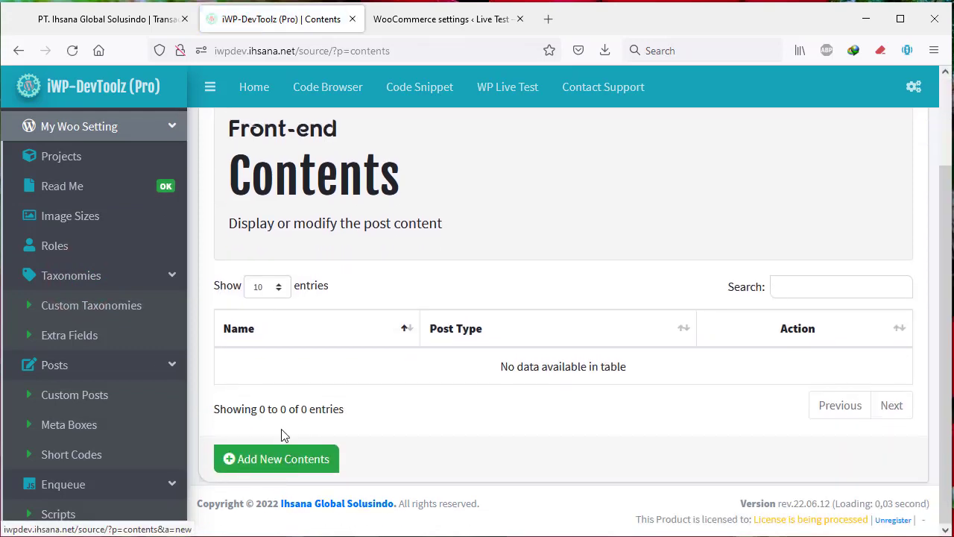
Add a new Contents entry and name it mws-contact-us.
click(274, 459)
click(353, 295)
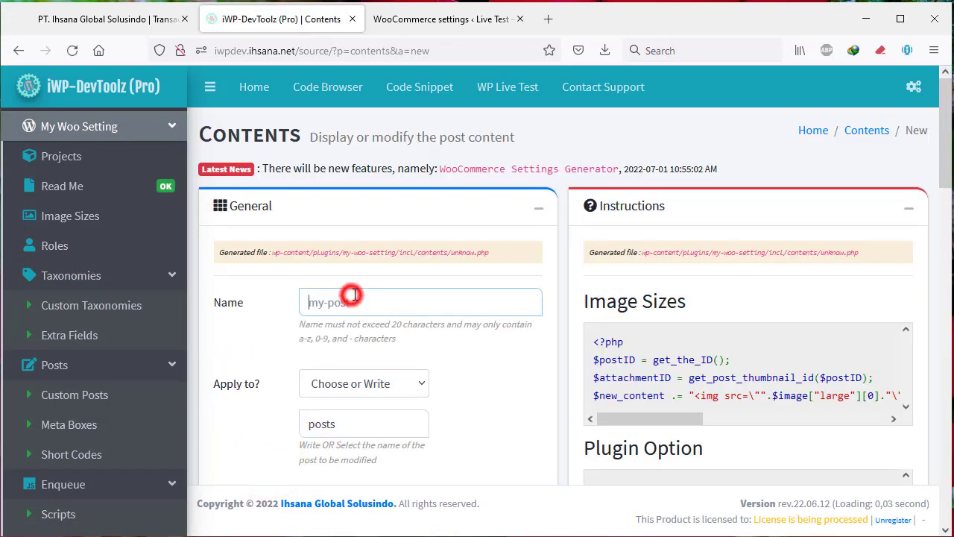
text(m)
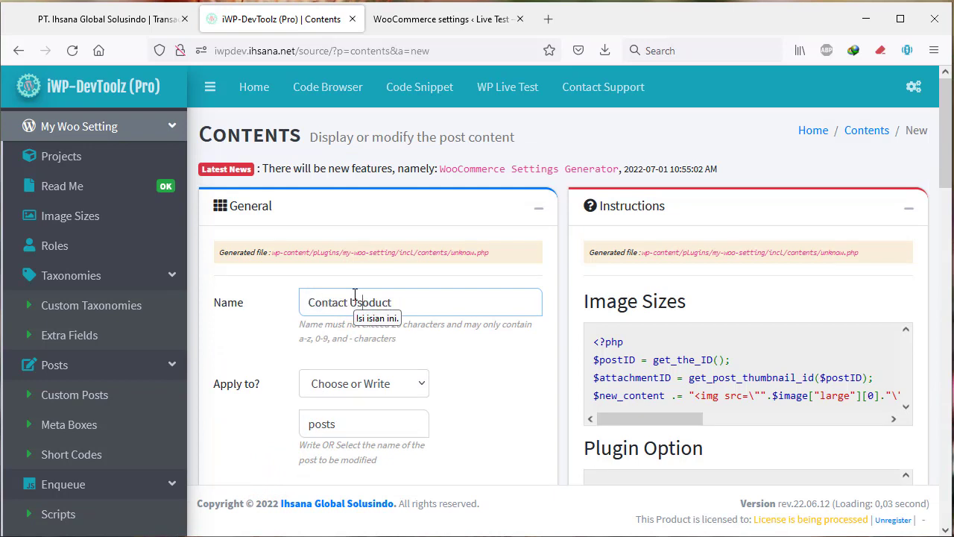
scroll(373, 328, down, 3)
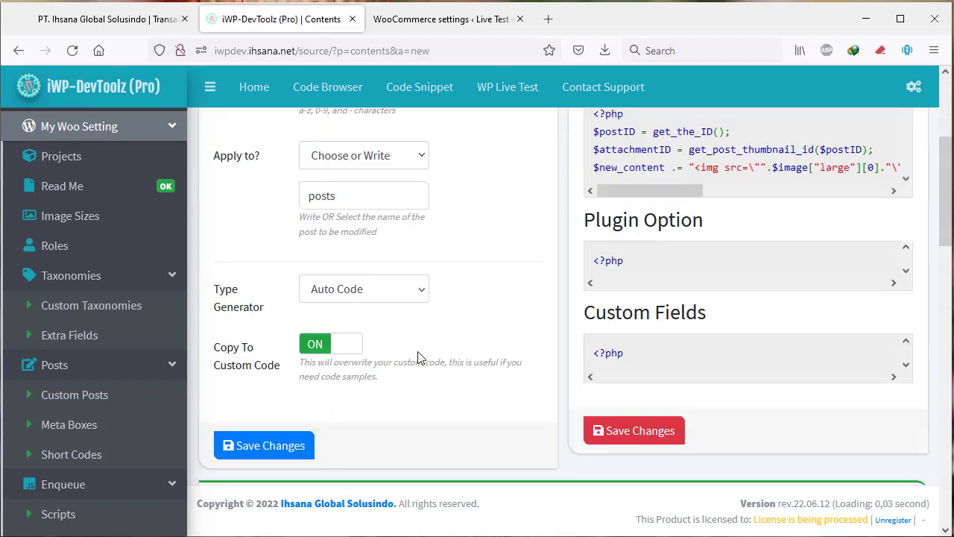
Apply the entry to Product (WooCommerce Core), save it, and reopen it for editing.
click(416, 158)
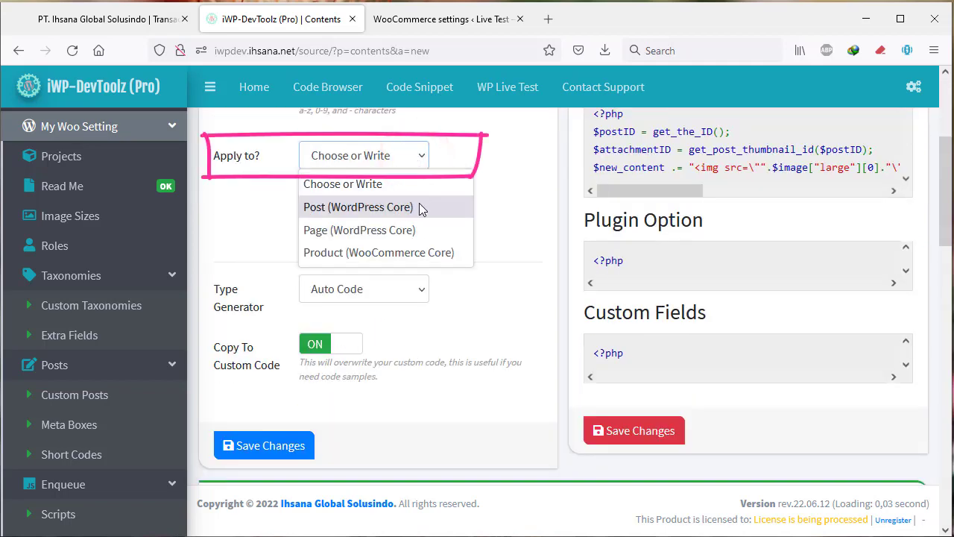
click(412, 253)
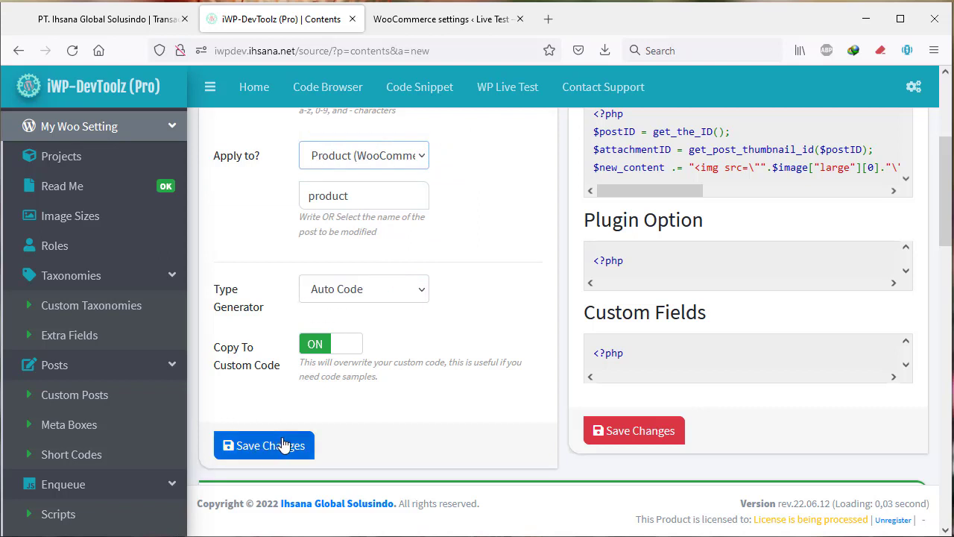
scroll(316, 385, down, 2)
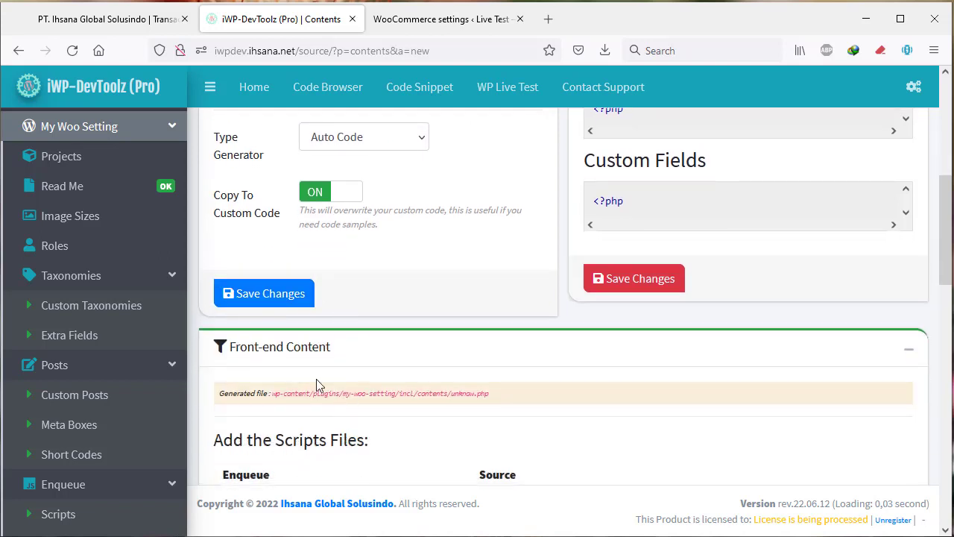
click(266, 292)
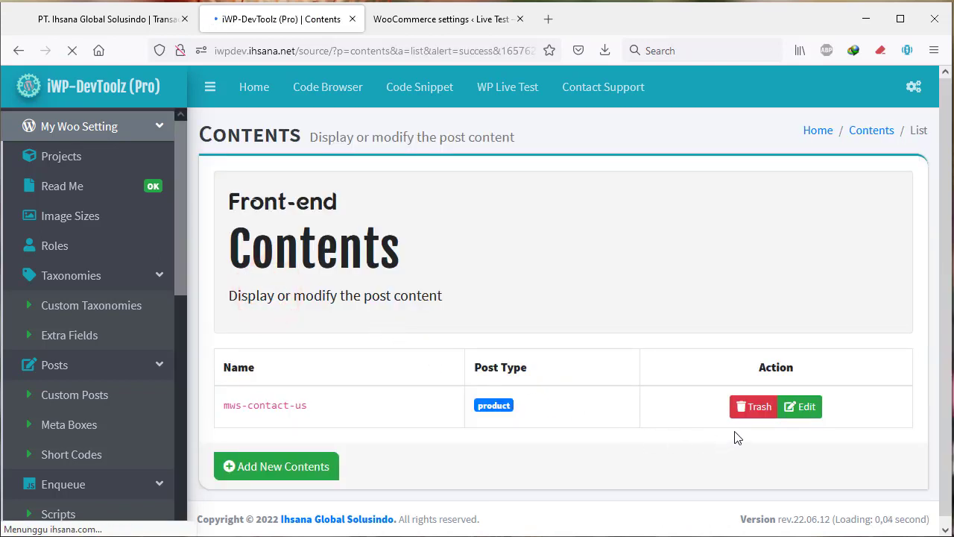
click(805, 471)
click(446, 23)
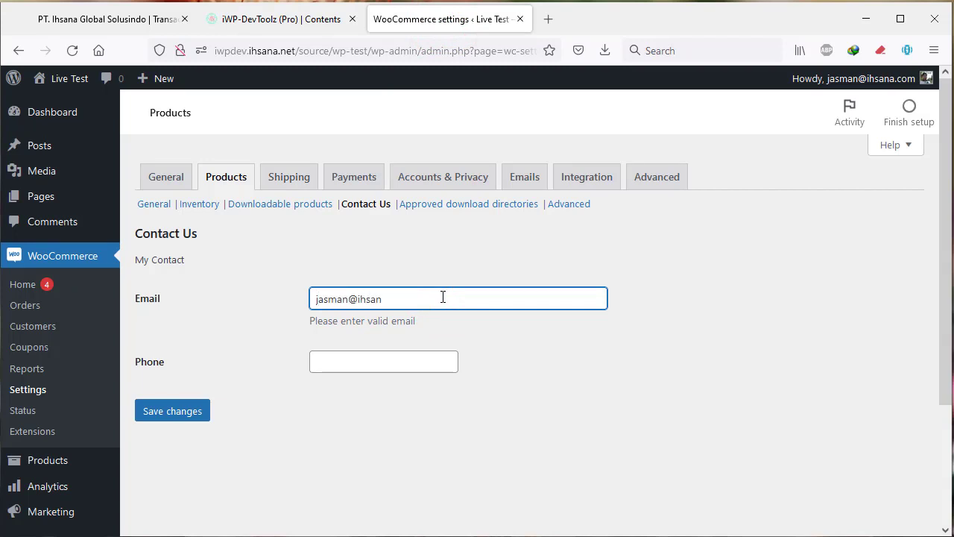
Finish the contact email, enter the phone number in Contact Us, and save the settings.
text(.com)
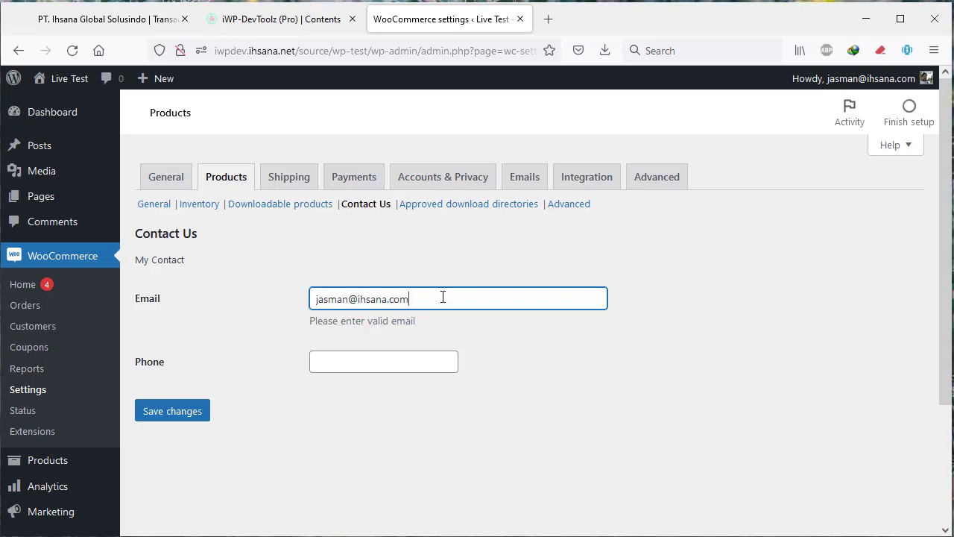
click(423, 353)
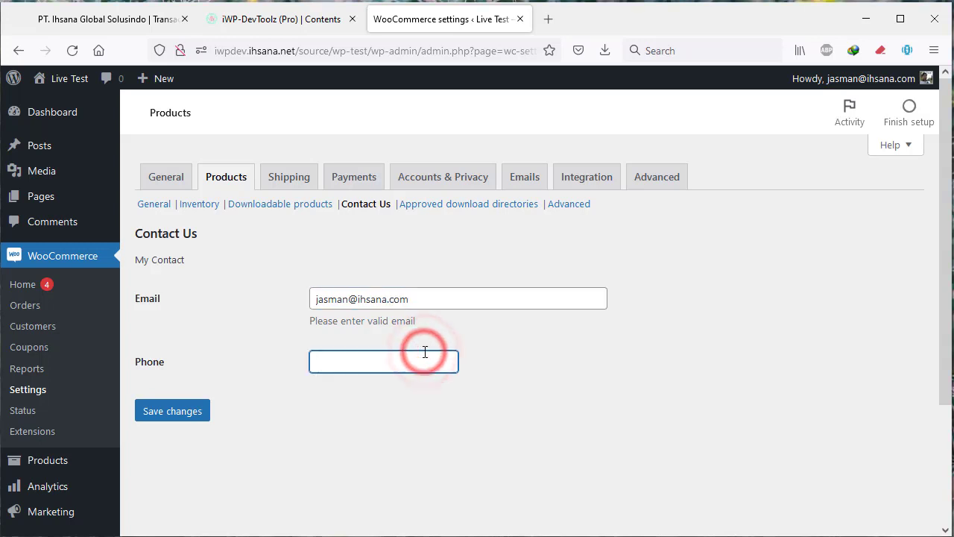
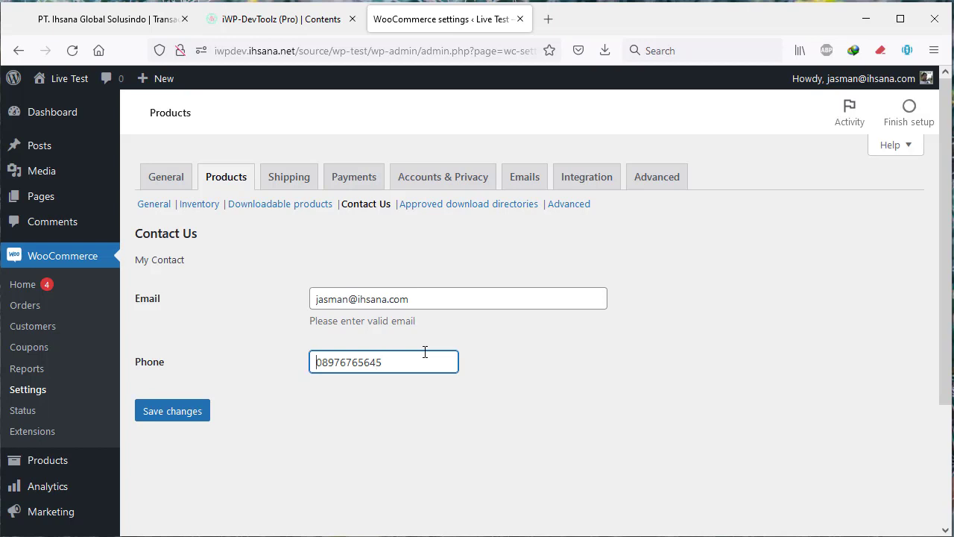
click(168, 410)
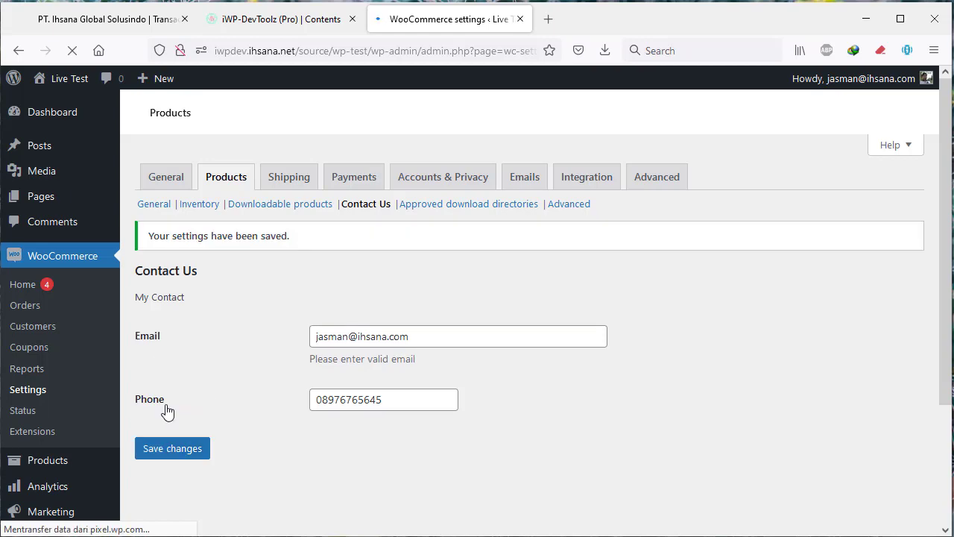
Open the WooCommerce Products > All Products list.
click(277, 19)
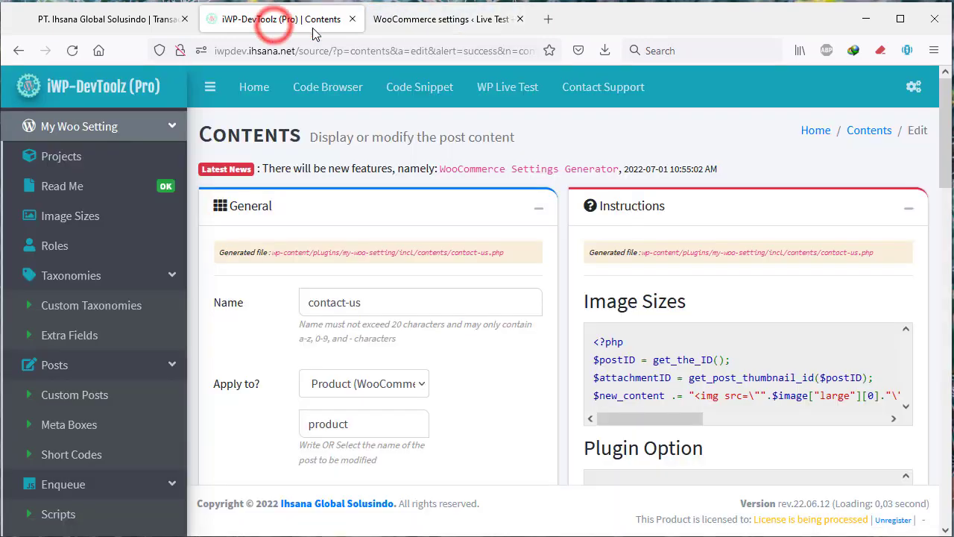
click(451, 18)
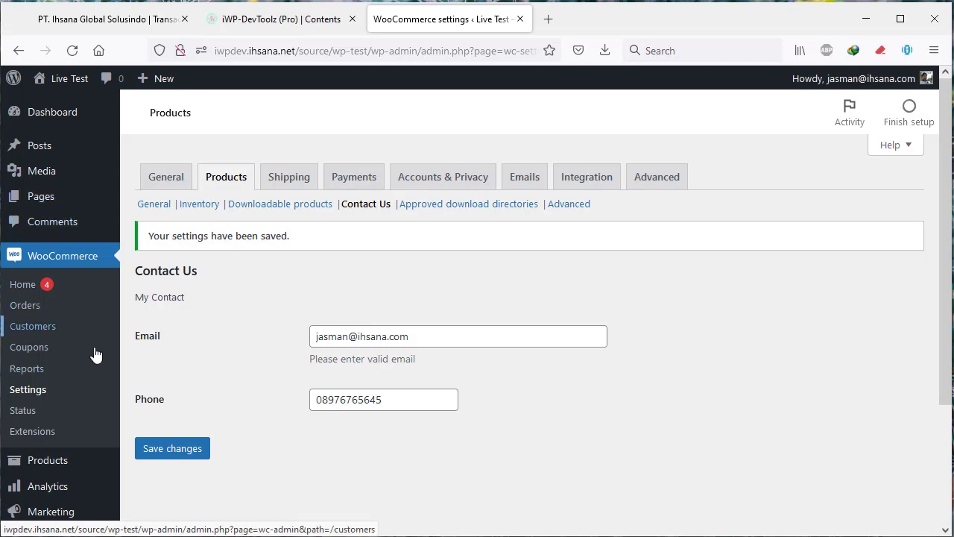
scroll(90, 336, down, 2)
mouse_move(82, 322)
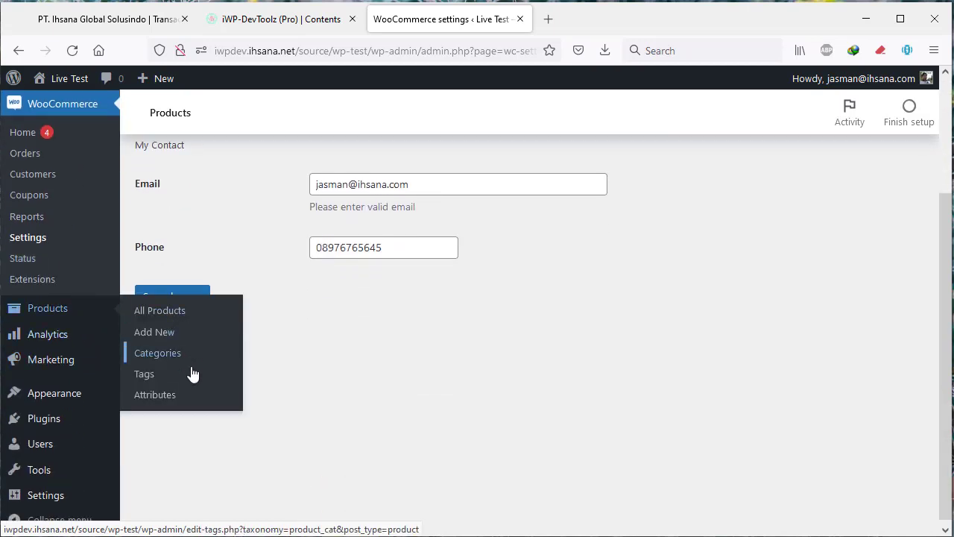
click(171, 316)
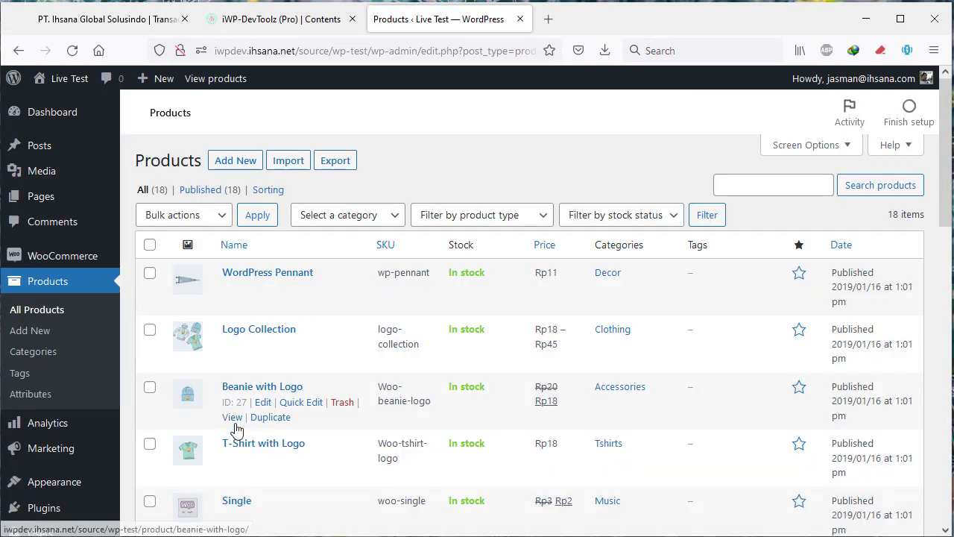
View the T-Shirt with Logo product page and find its empty Description tab.
click(232, 474)
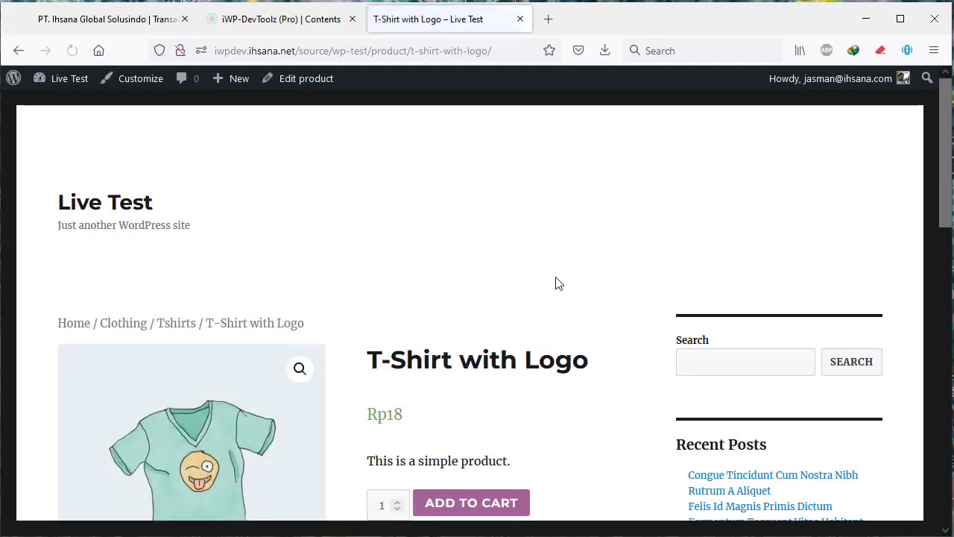
scroll(558, 285, down, 4)
scroll(558, 289, down, 1)
scroll(558, 288, up, 1)
scroll(552, 289, down, 1)
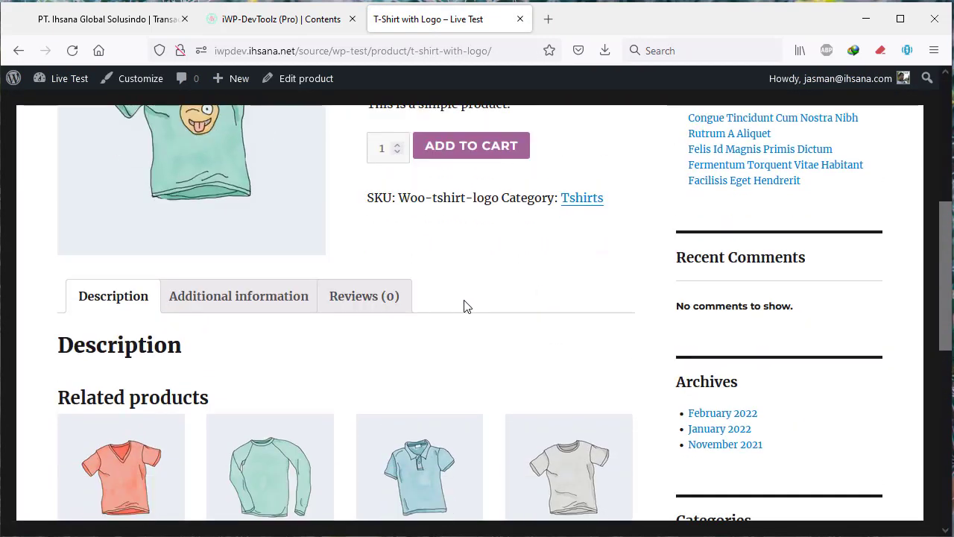
click(230, 326)
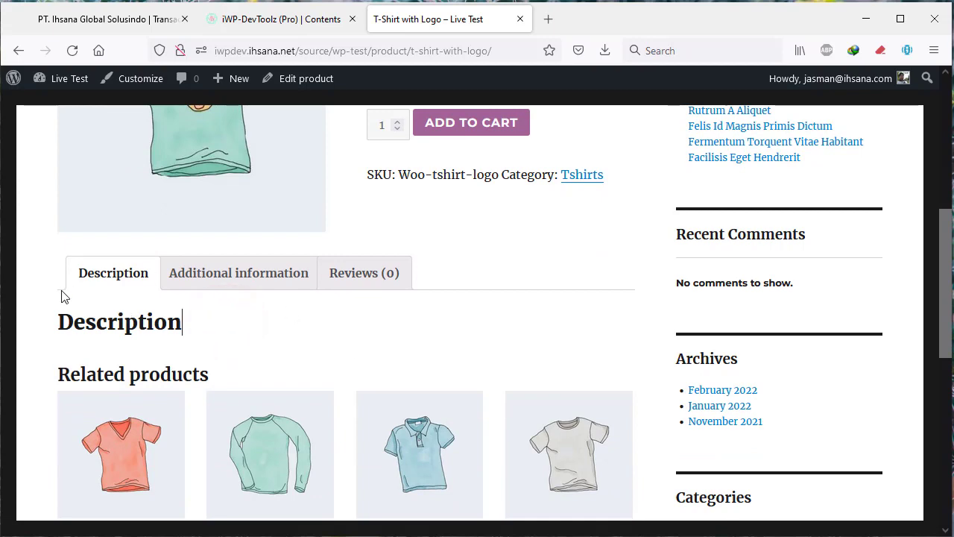
Return to the contact-us entry and switch the code generator to Custom Code.
click(291, 18)
scroll(532, 258, down, 10)
scroll(531, 252, down, 2)
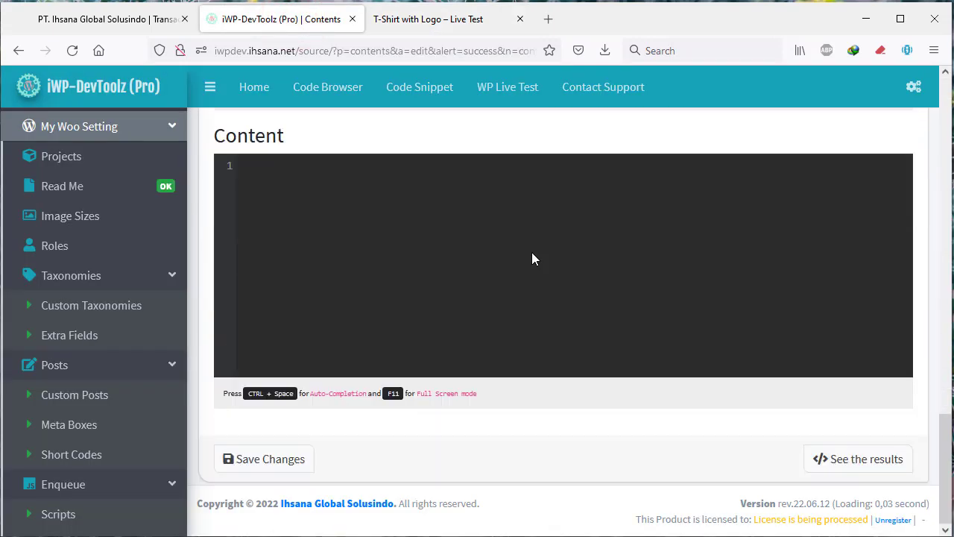
scroll(496, 249, up, 3)
scroll(466, 253, down, 1)
scroll(467, 249, down, 1)
scroll(455, 244, up, 5)
scroll(455, 248, up, 6)
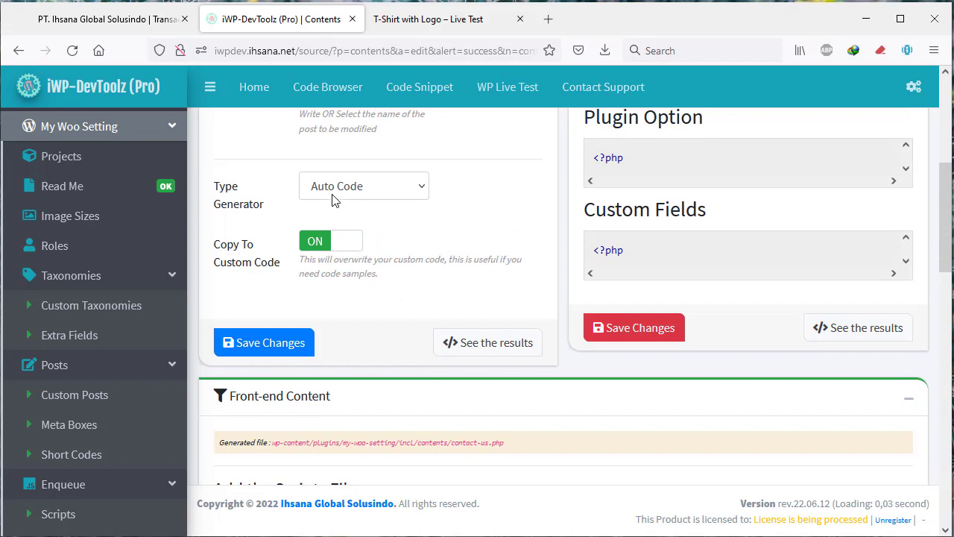
click(320, 188)
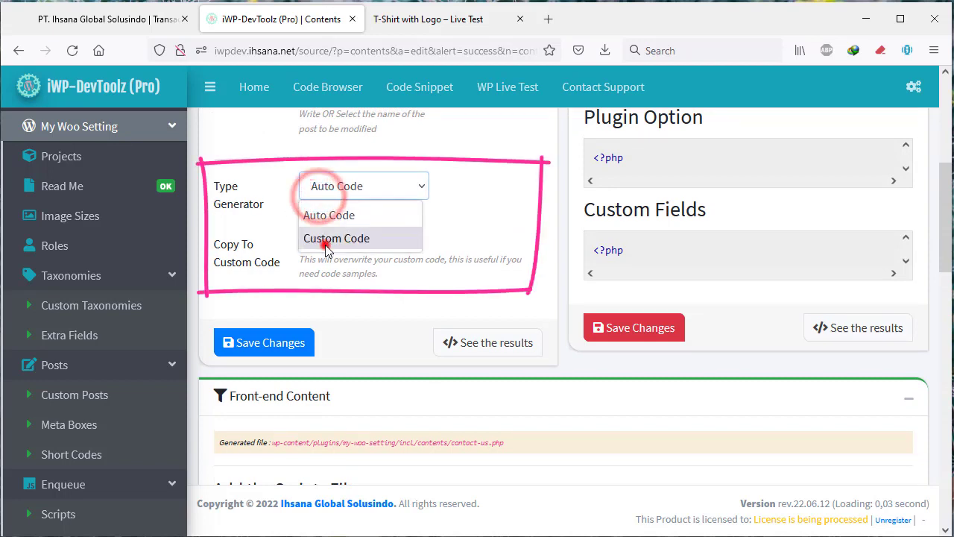
click(320, 235)
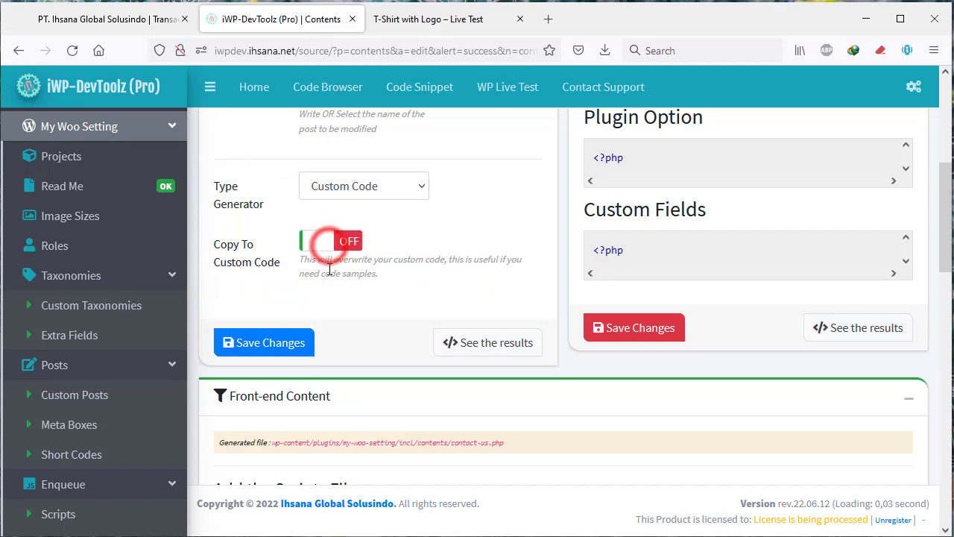
Copy the two-line Hello Word example into the Content editor and save the entry.
scroll(340, 257, down, 6)
scroll(316, 246, down, 4)
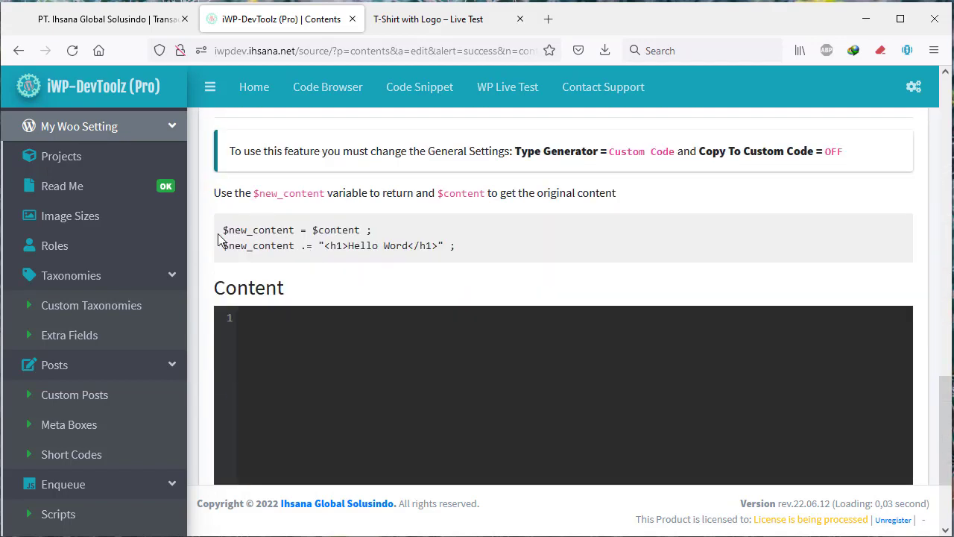
drag(221, 229, 458, 247)
key(ctrl+c)
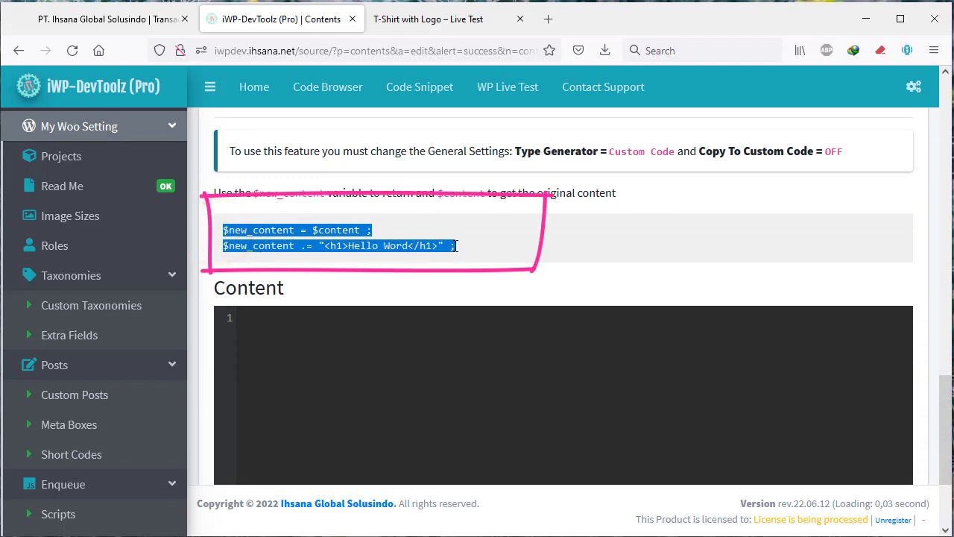
right_click(456, 246)
click(477, 262)
right_click(377, 363)
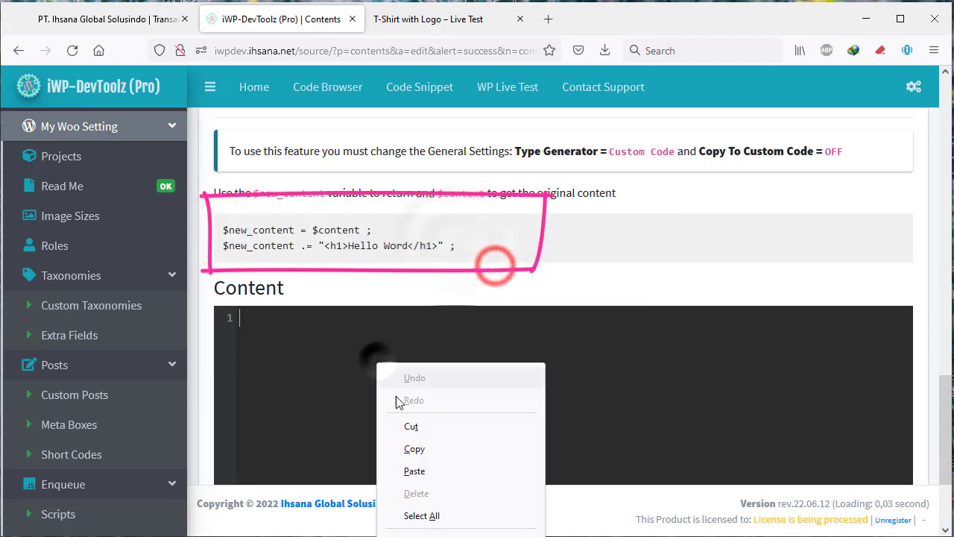
click(414, 471)
scroll(353, 418, down, 3)
click(259, 460)
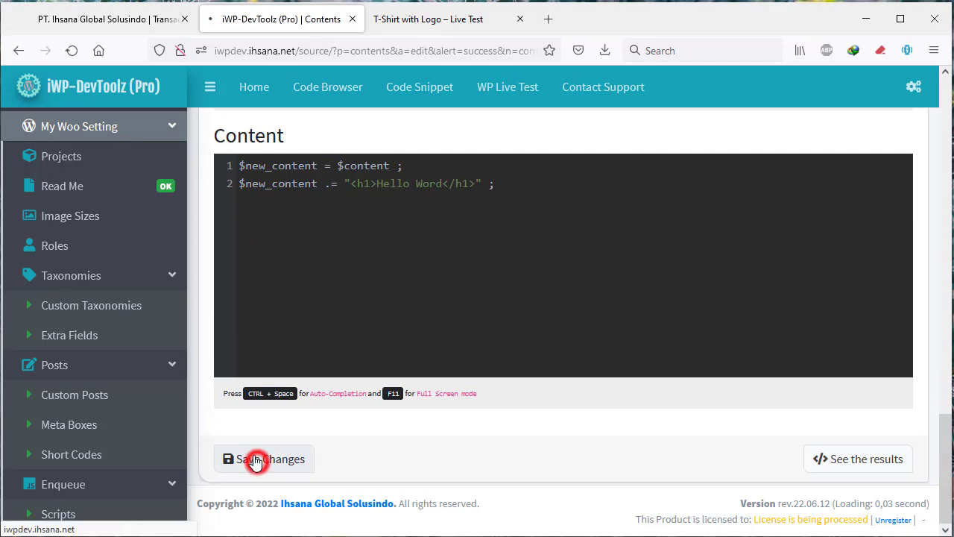
click(445, 20)
Reload the T-Shirt with Logo page and find the new Hello Word heading under Description.
click(72, 50)
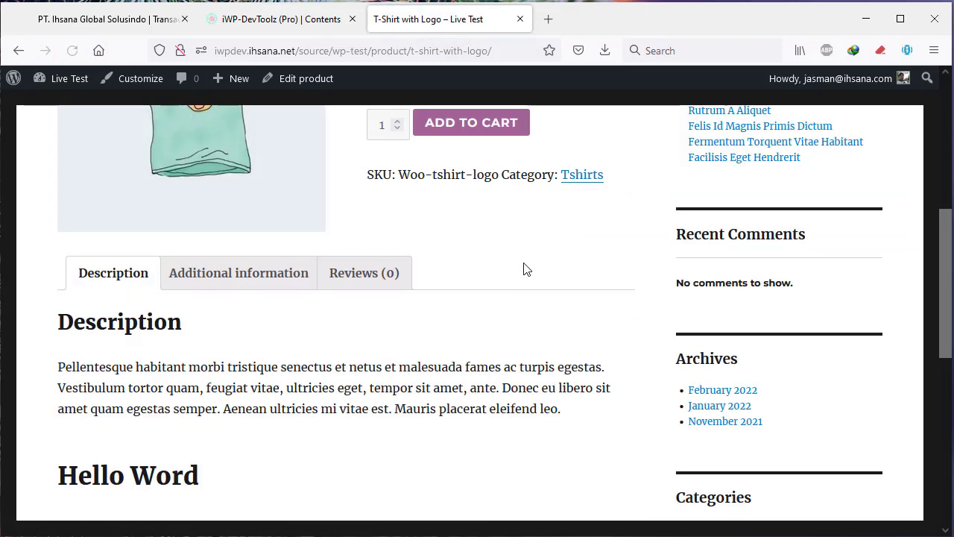
scroll(525, 268, down, 3)
drag(80, 242, 255, 240)
click(255, 237)
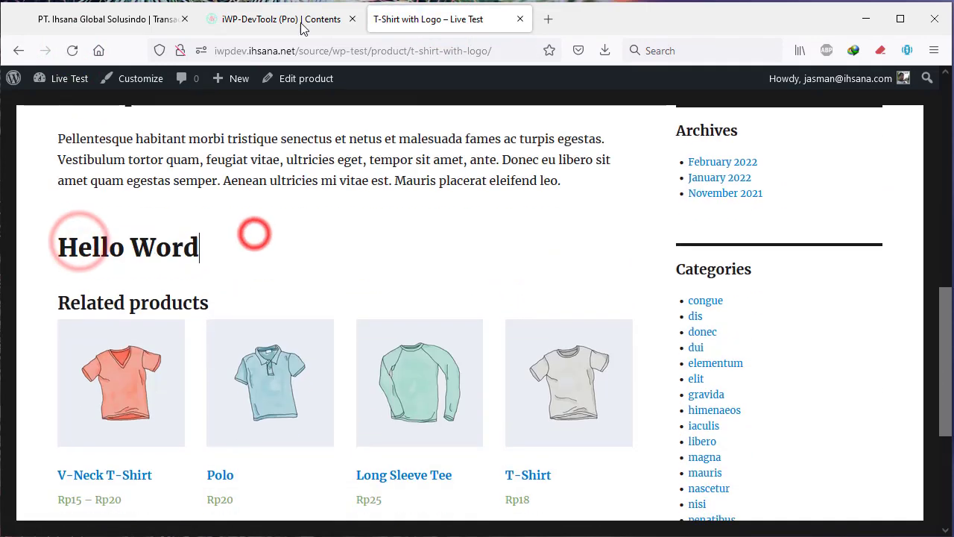
click(302, 20)
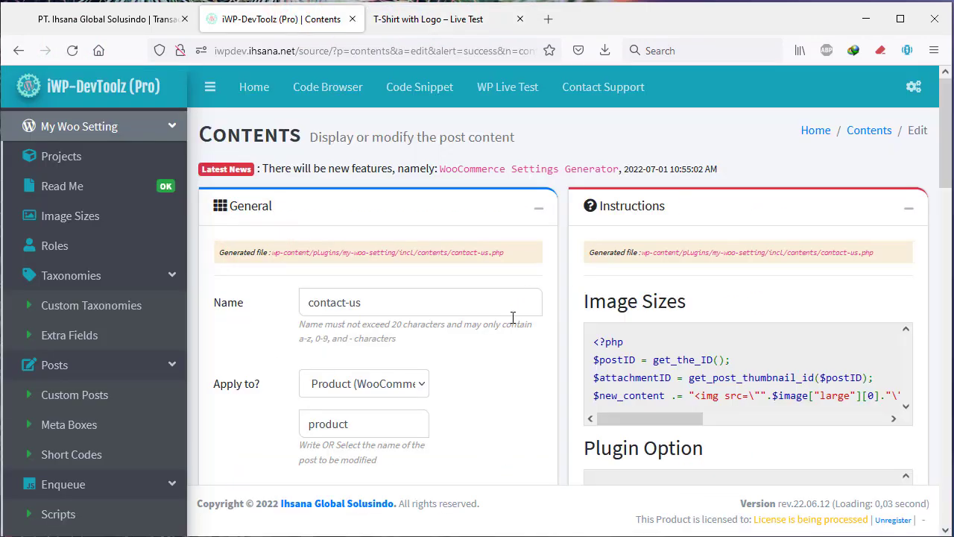
scroll(760, 335, down, 3)
Copy the $email get_option line for mws_email from the contact-us WooCommerce Settings.
click(347, 330)
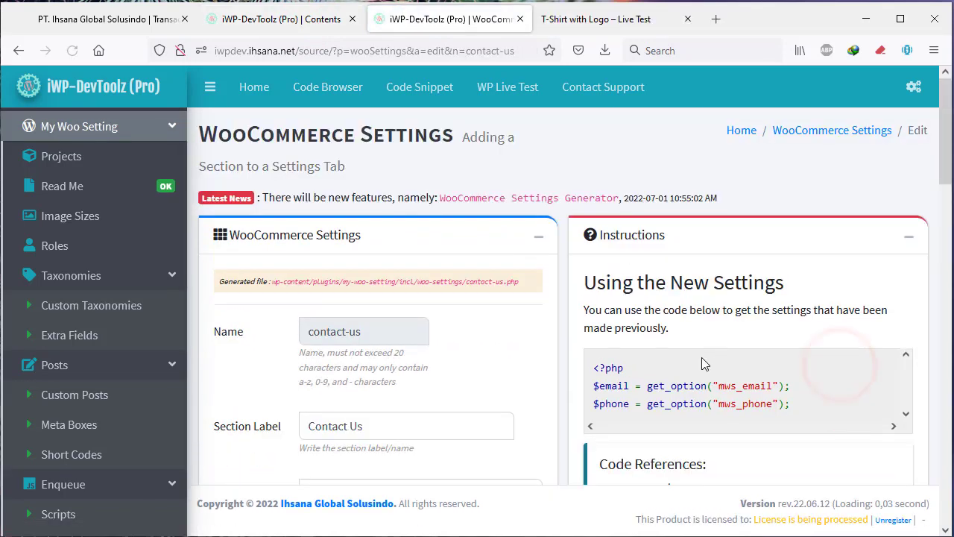
scroll(701, 360, down, 2)
drag(595, 235, 593, 235)
right_click(603, 247)
click(619, 254)
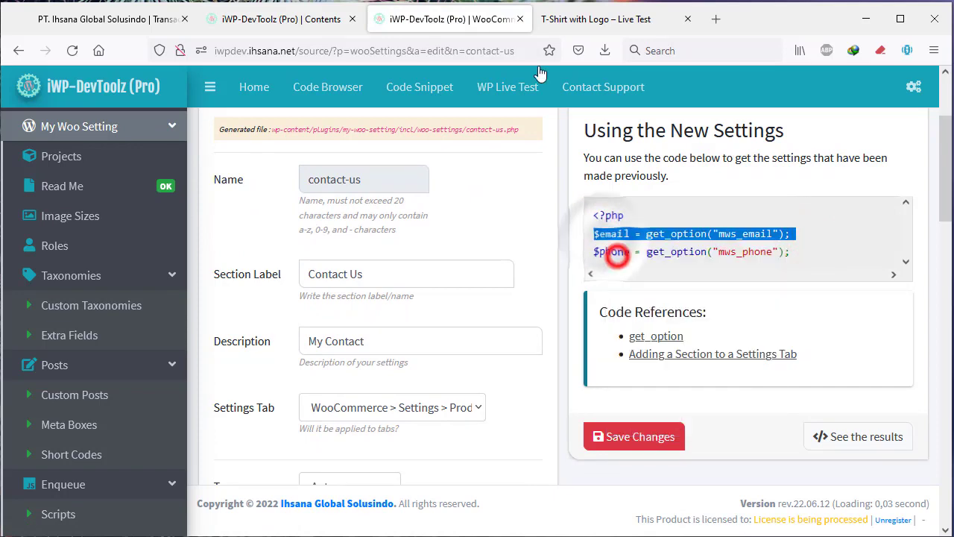
Paste the $email get_option line at the top of the Content editor code.
key(ctrl+Page_Up)
scroll(415, 296, down, 10)
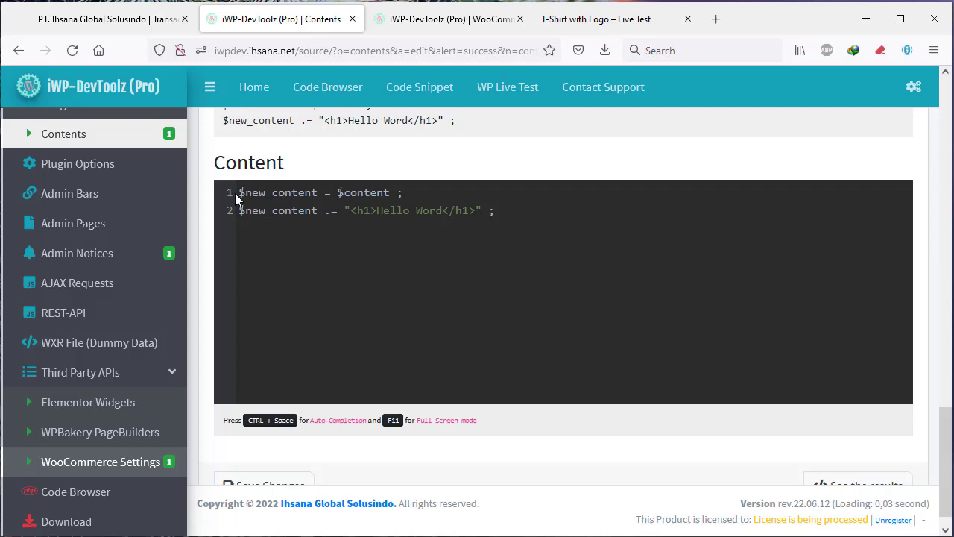
click(236, 193)
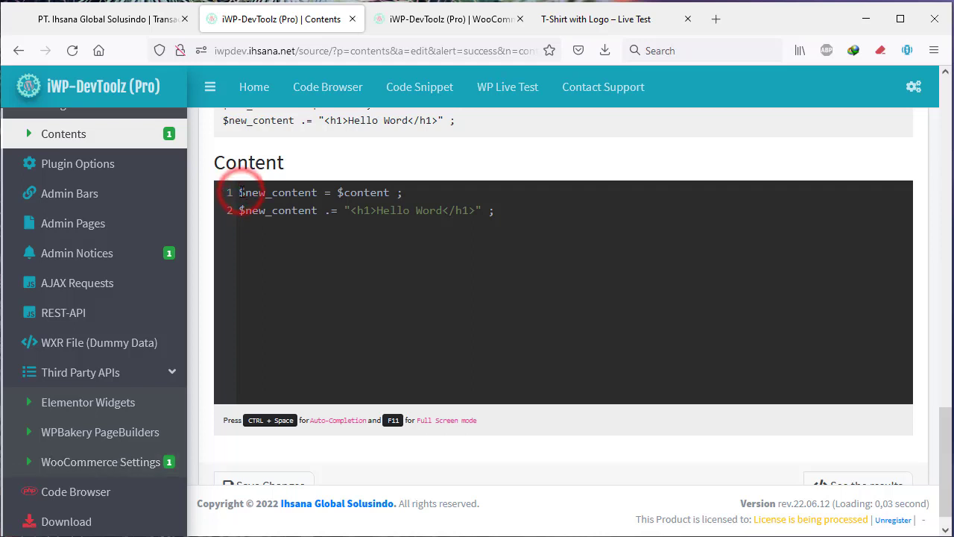
key(Return)
key(Return)
key(ctrl+v)
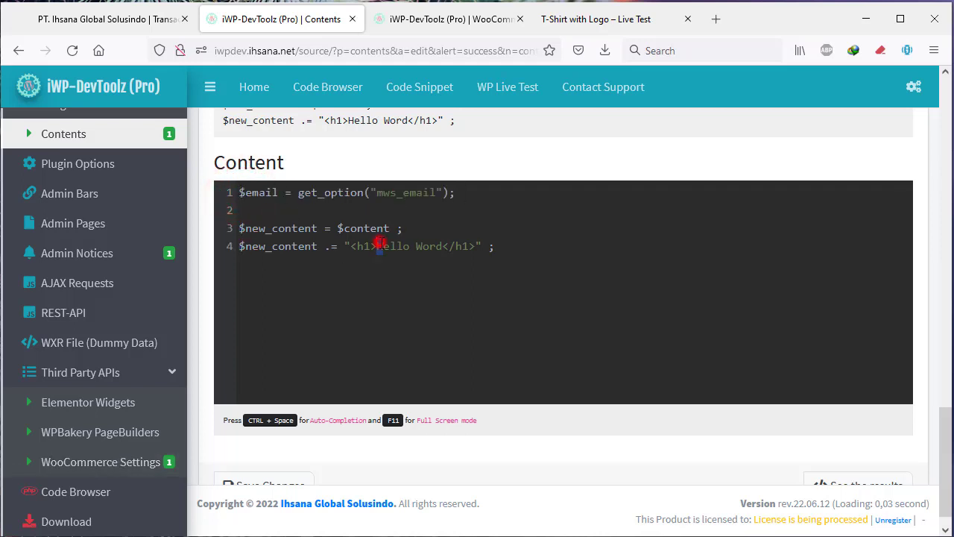
Replace Hello Word in the h1 with {{$email}} and save the content code.
drag(378, 245, 448, 246)
key(BackSpace)
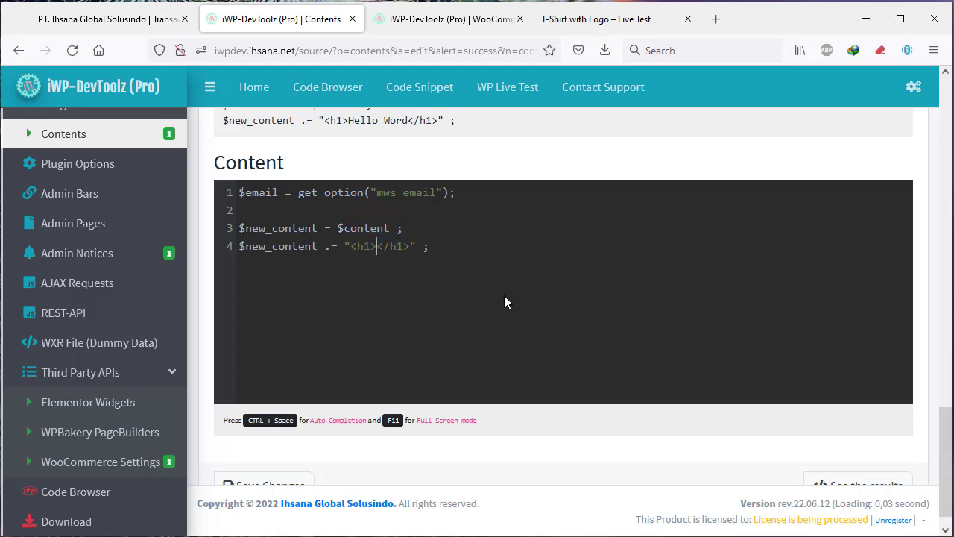
text({{}})
key(Left)
key(Left)
text($email)
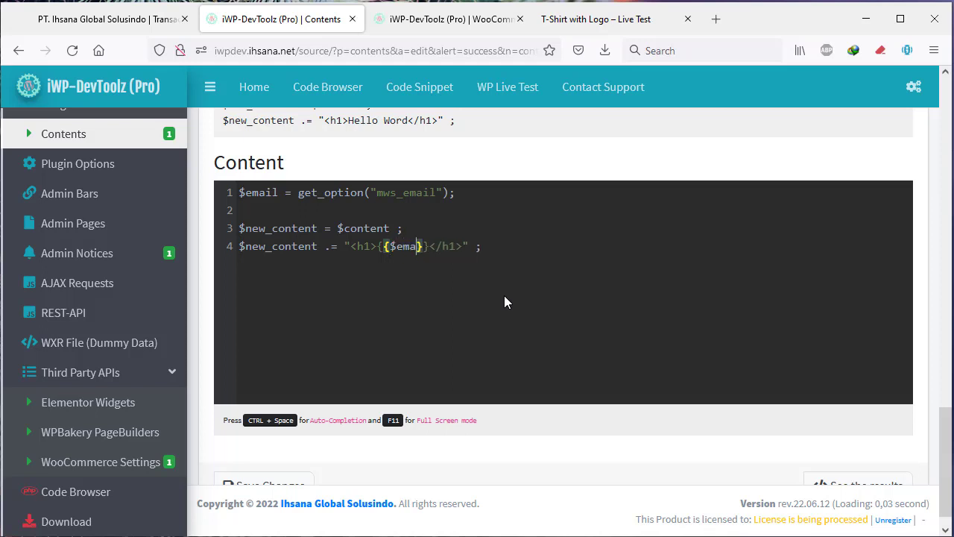
click(506, 295)
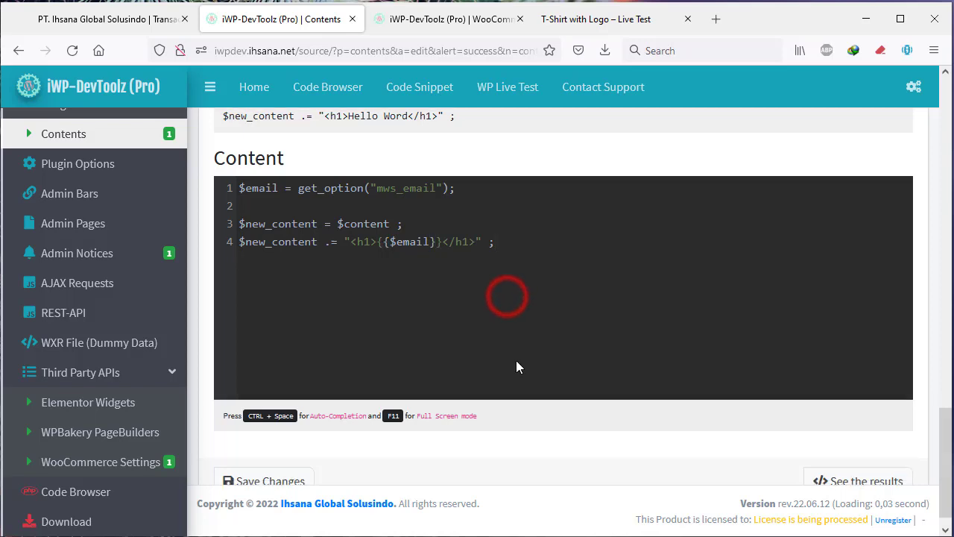
scroll(515, 363, down, 1)
click(263, 458)
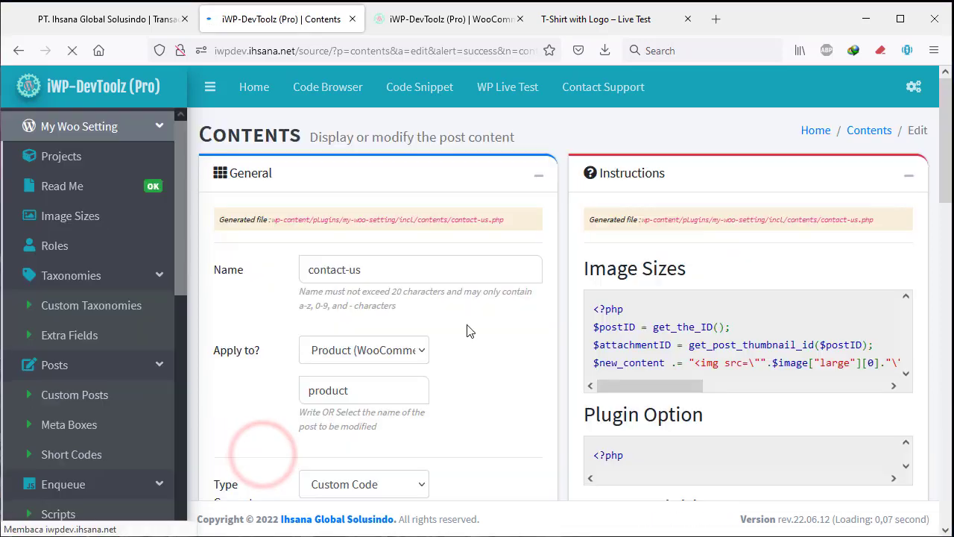
Reload the T-Shirt with Logo page and inspect the email heading shown in braces.
click(549, 20)
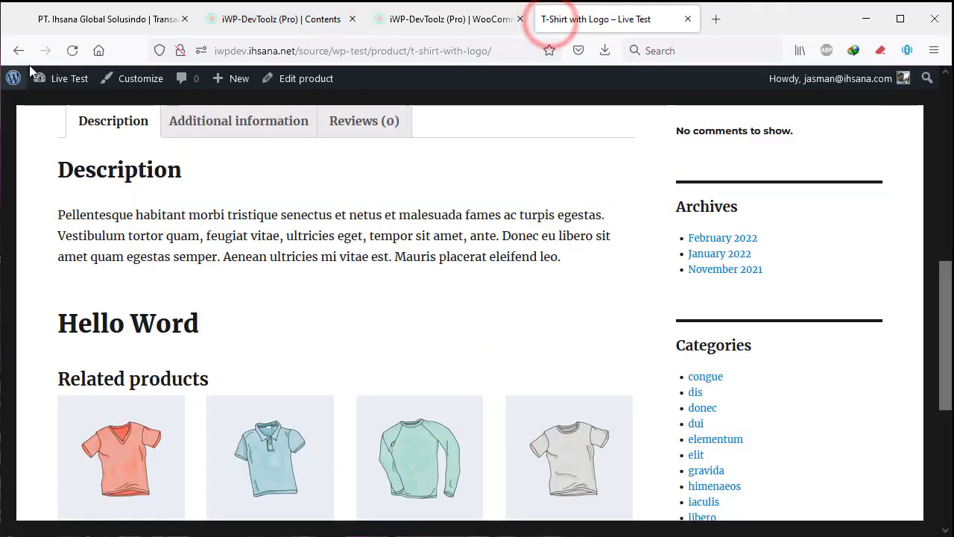
click(73, 50)
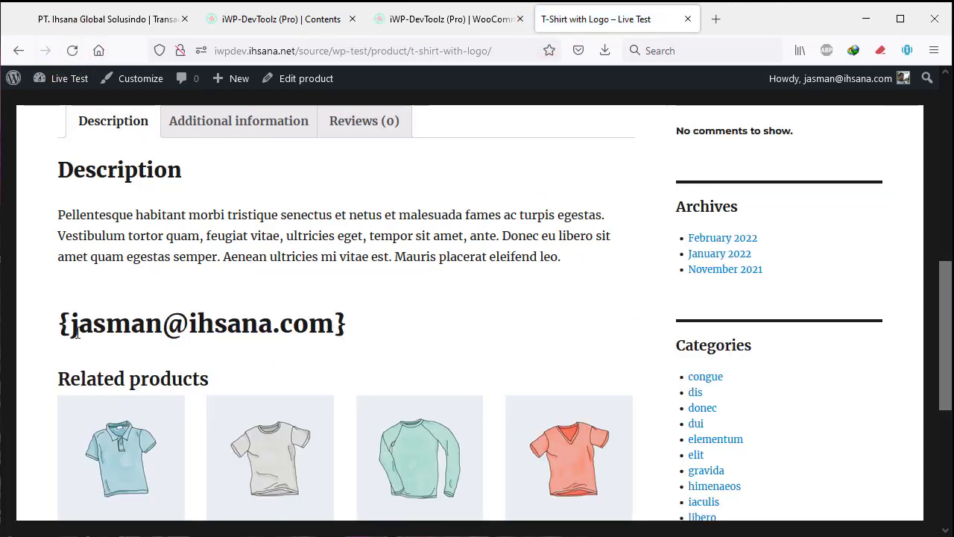
drag(77, 330, 383, 330)
triple_click(381, 328)
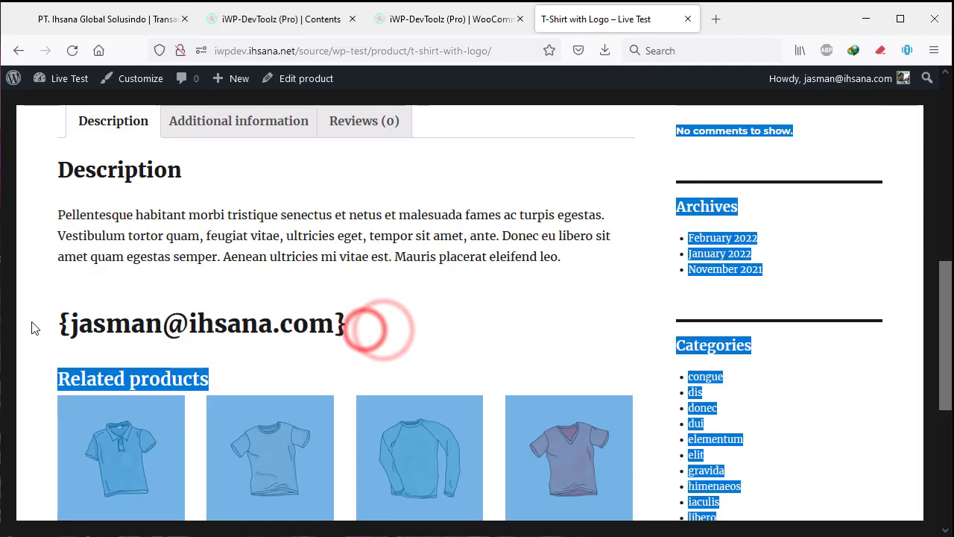
click(389, 328)
drag(64, 323, 415, 319)
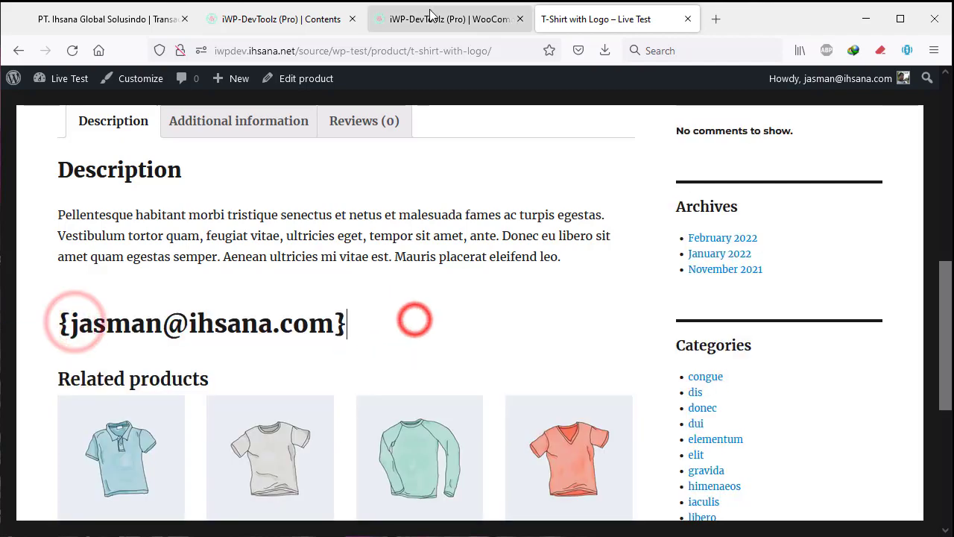
click(430, 17)
scroll(449, 175, down, 2)
click(309, 19)
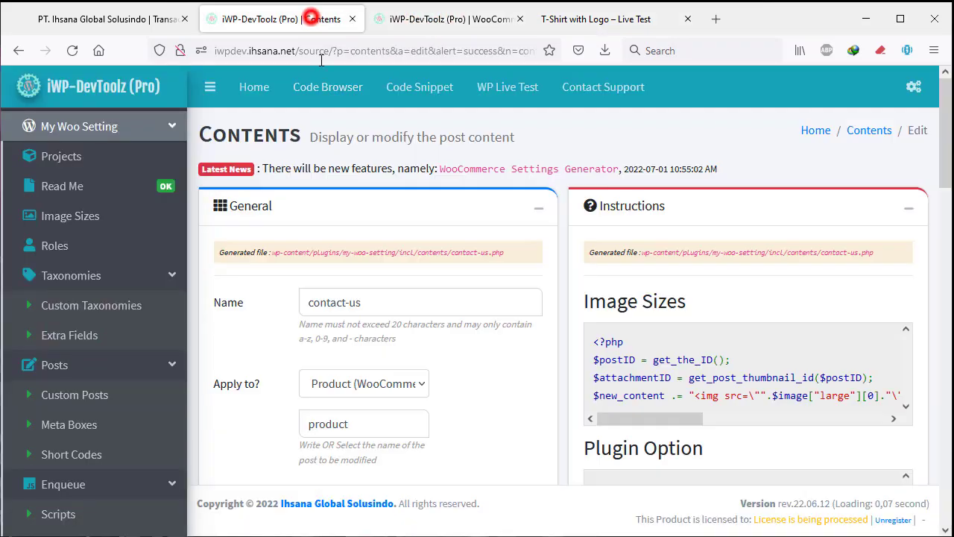
Remove the extra braces on line 4 so the placeholder reads {$email}.
scroll(438, 247, down, 2)
scroll(437, 246, down, 1)
scroll(437, 245, up, 1)
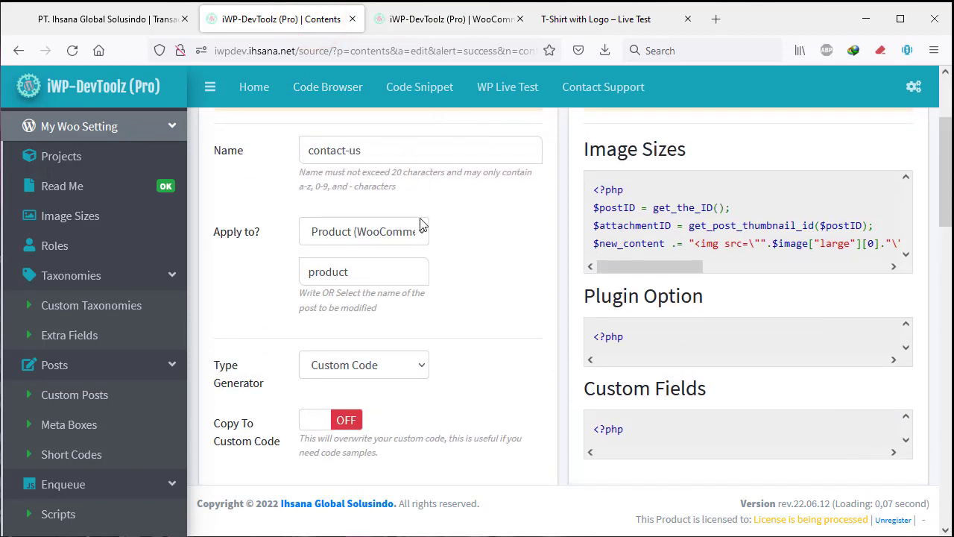
scroll(429, 238, down, 5)
scroll(431, 248, down, 8)
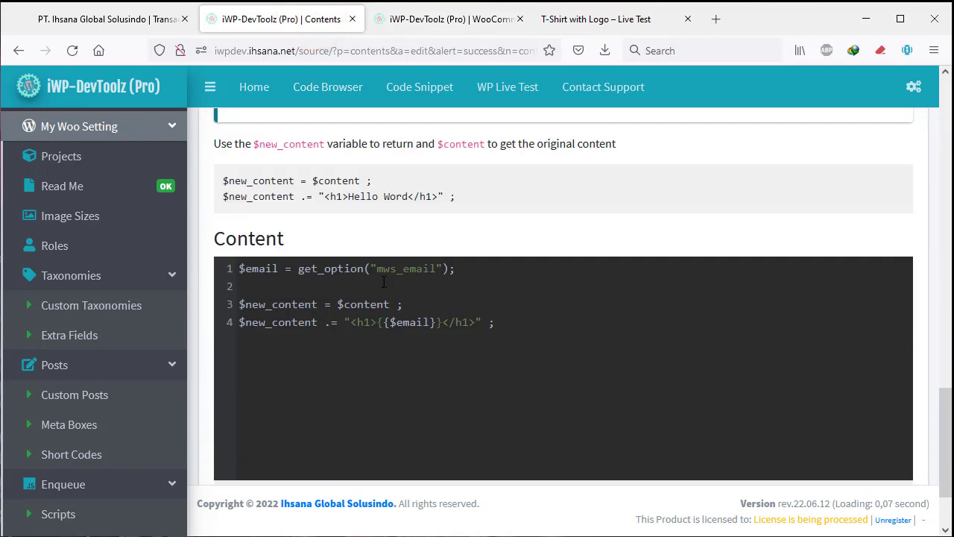
click(386, 322)
key(BackSpace)
key(BackSpace)
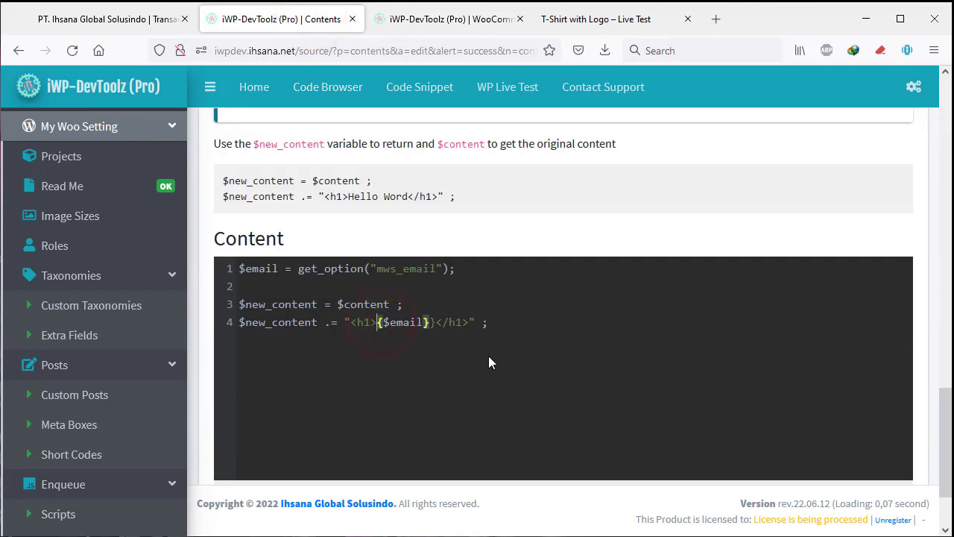
key(Left)
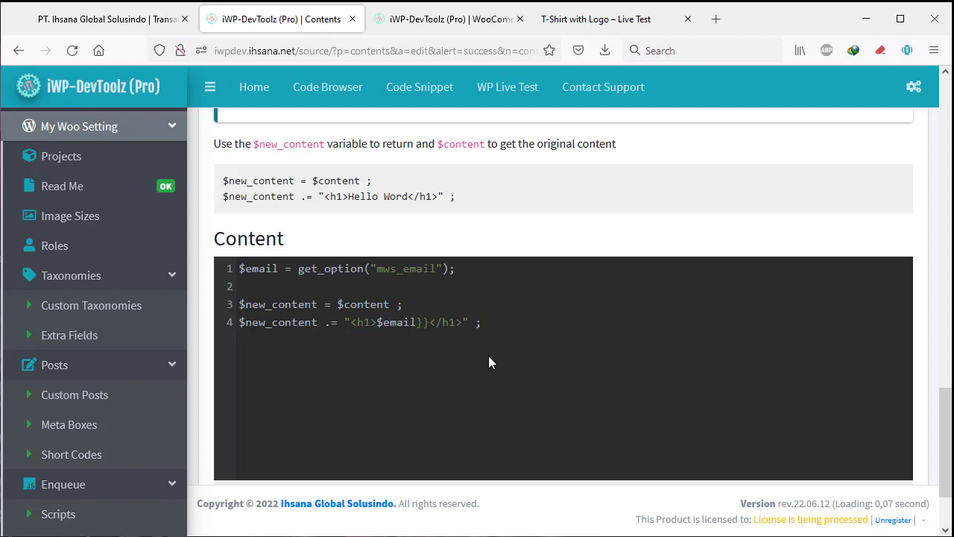
text({)
key(Right)
key(Right)
key(Right)
key(Right)
key(Right)
key(Right)
key(Right)
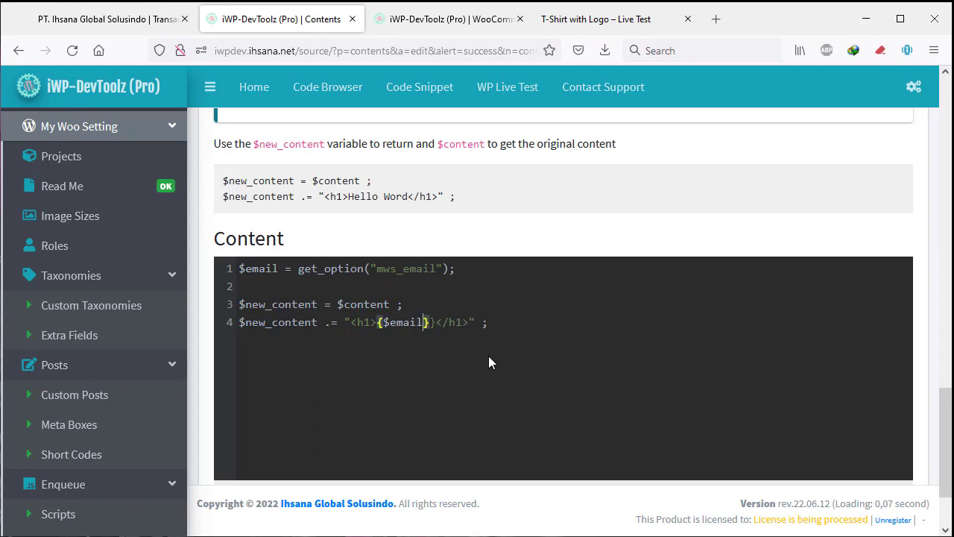
key(Delete)
key(Left)
key(Left)
key(Left)
key(Left)
key(Left)
key(Left)
key(Left)
key(Left)
key(Left)
key(Left)
key(Right)
key(Left)
key(Right)
key(Right)
Change the h1 tags to h4 and add 'Email:' before {$email}.
double_click(362, 322)
text(p)
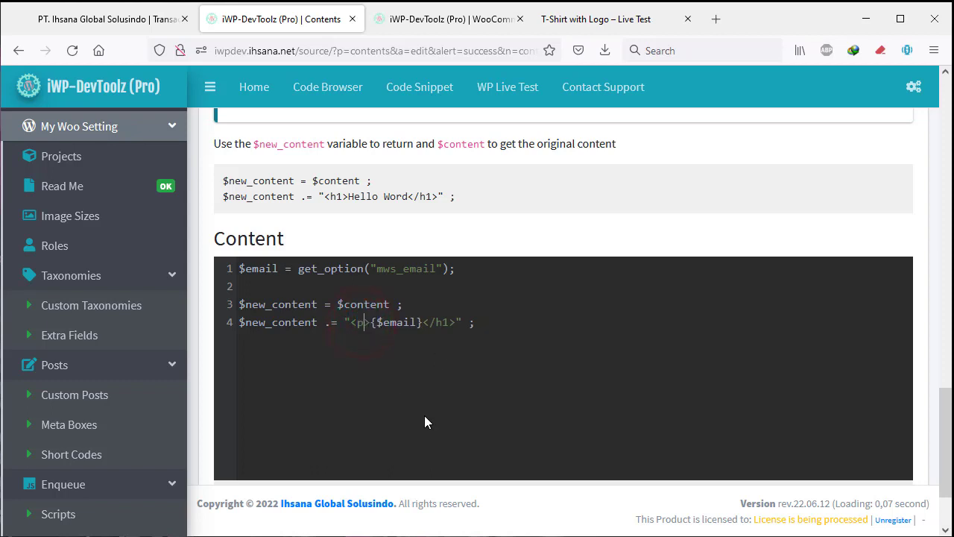
key(BackSpace)
text(h4>)
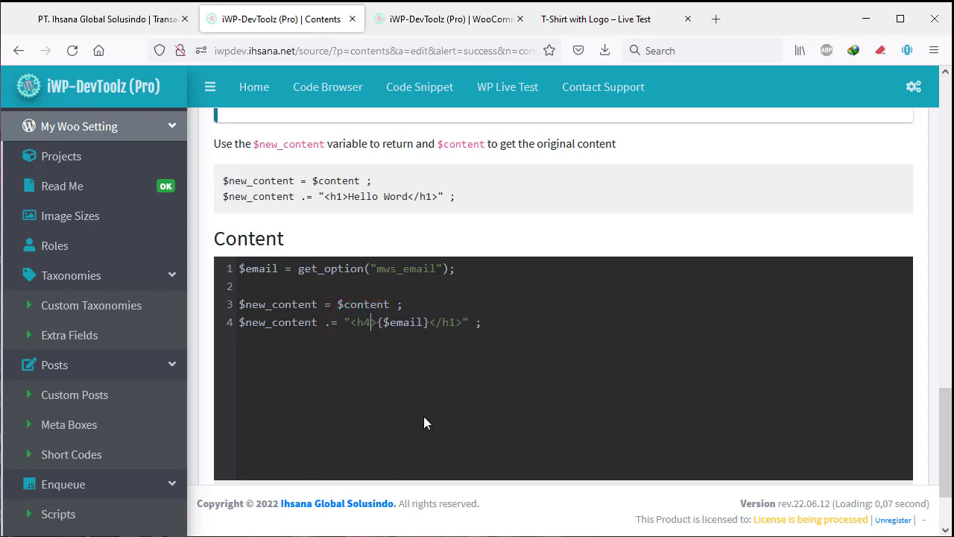
key(Right)
key(Right)
key(Right)
key(Right)
key(Right)
key(Right)
key(Right)
key(Right)
key(Right)
key(Right)
key(Right)
key(Right)
key(Right)
key(Left)
key(Left)
key(Delete)
text(4)
key(Left)
key(Left)
key(Left)
key(Left)
key(Left)
key(Left)
key(Left)
key(Left)
key(Left)
key(Left)
key(Left)
key(Left)
text(Email:)
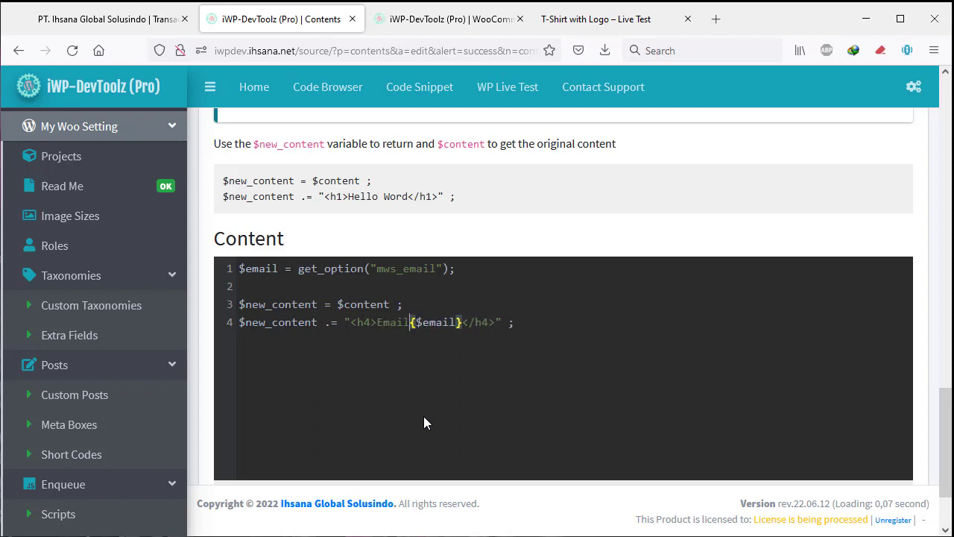